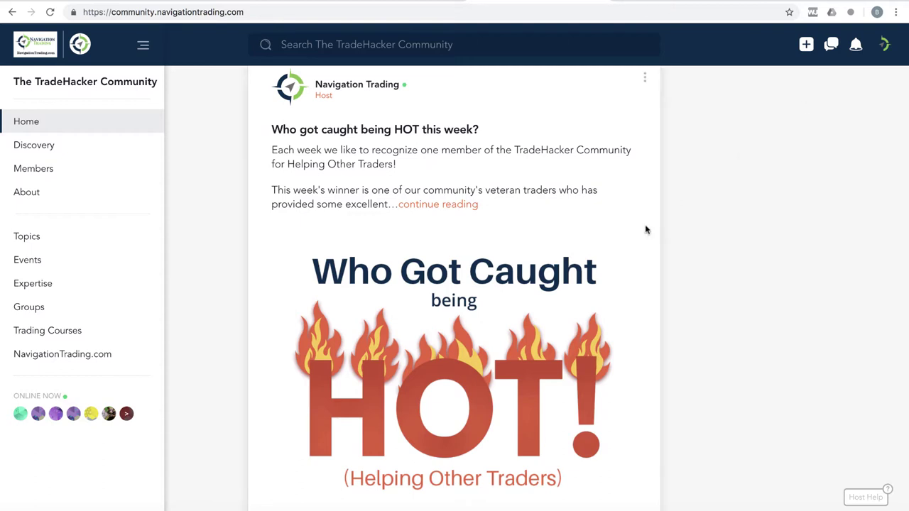
{"action": "left_click", "coordinate": [442, 206]}
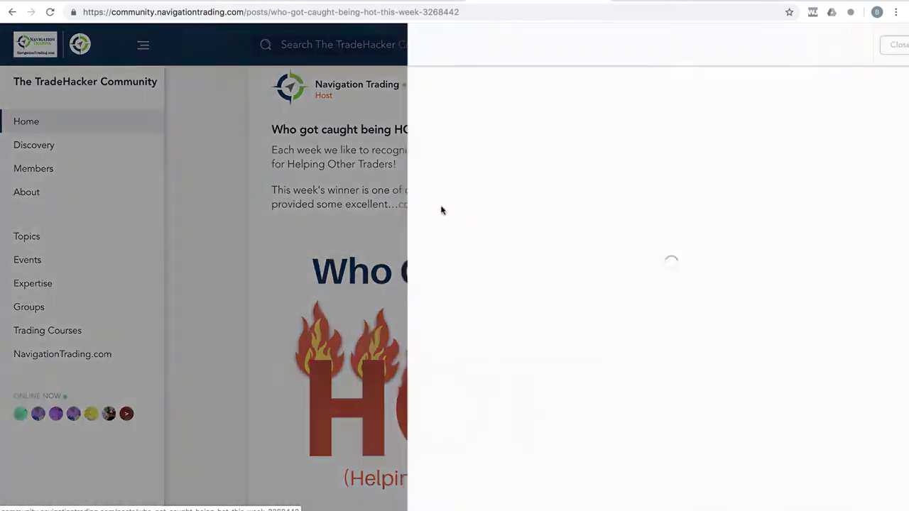
{"action": "scroll", "coordinate": [577, 352], "scroll_direction": "down", "scroll_amount": 6}
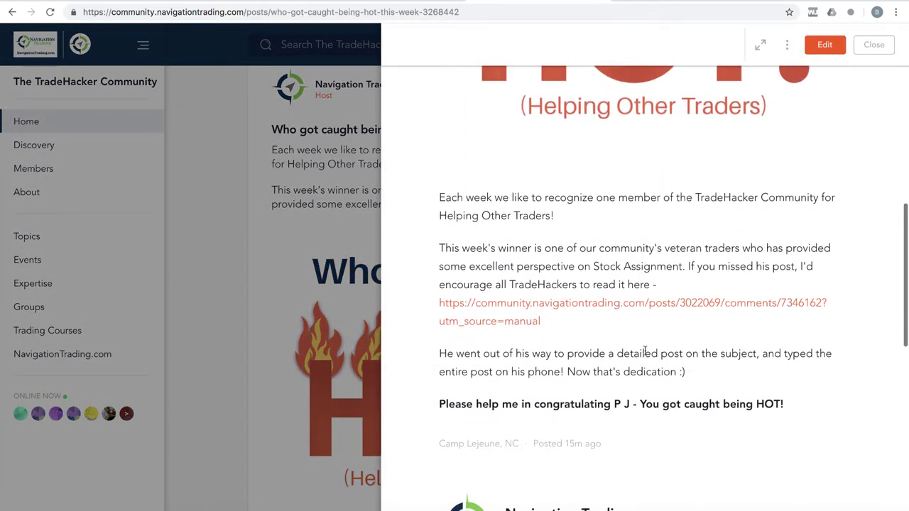
{"action": "left_click_drag", "start_coordinate": [630, 405], "coordinate": [612, 404]}
{"action": "left_click_drag", "start_coordinate": [594, 266], "coordinate": [683, 266]}
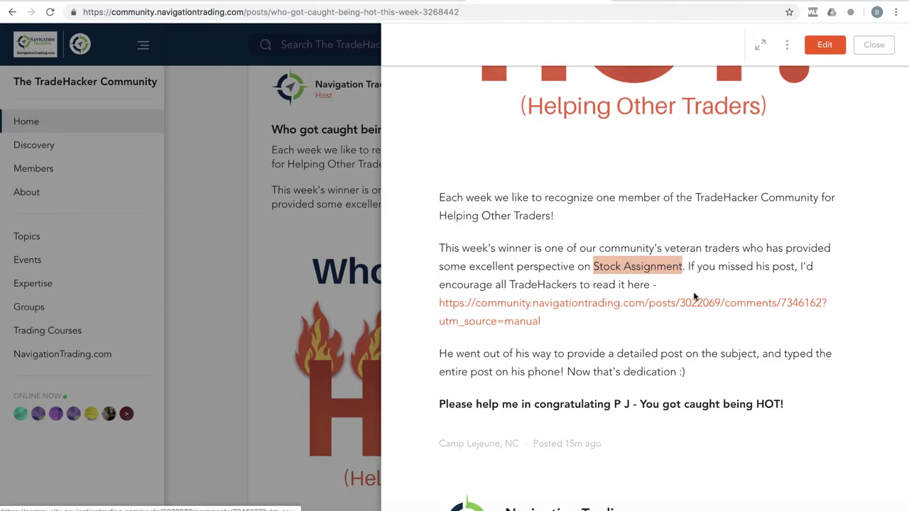
{"action": "left_click", "coordinate": [873, 44]}
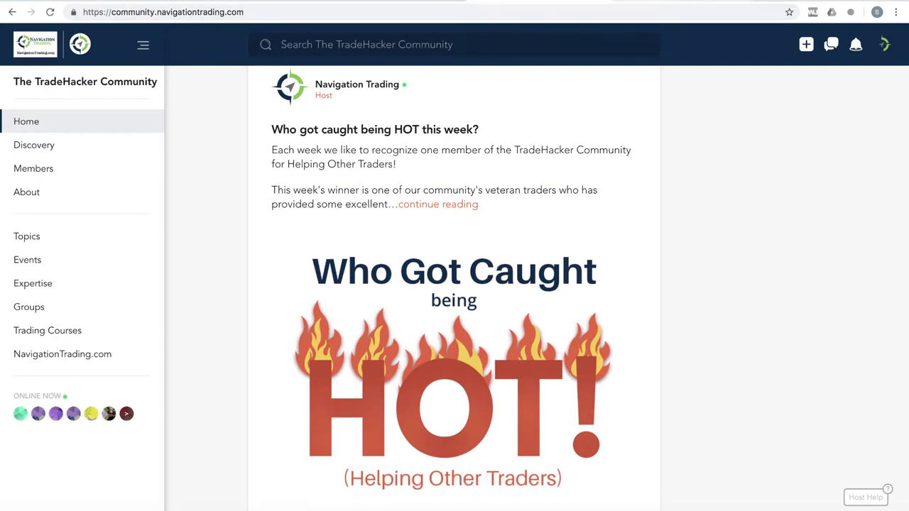
Go to the members-area trade alerts and scroll to the 5/28/19 /ZW iron condor entry.
{"action": "left_click", "coordinate": [634, 2]}
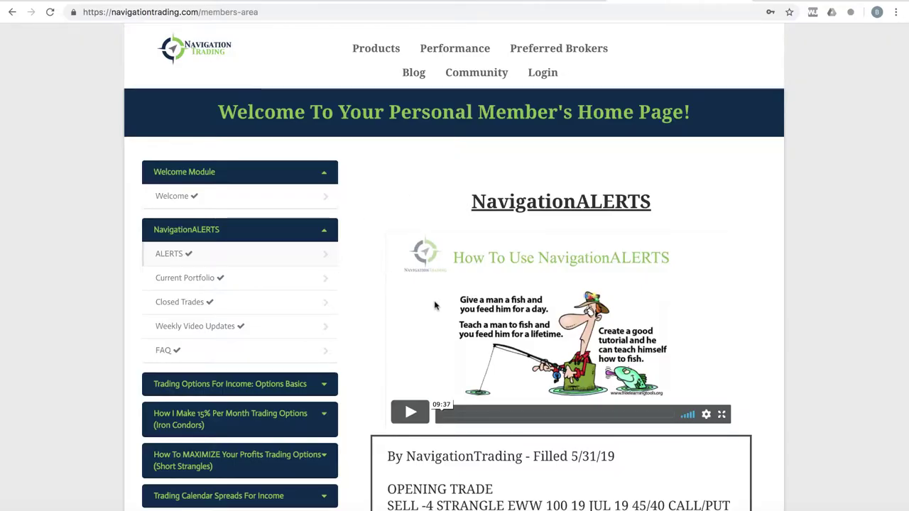
{"action": "scroll", "coordinate": [352, 276], "scroll_direction": "down", "scroll_amount": 15}
{"action": "scroll", "coordinate": [434, 305], "scroll_direction": "down", "scroll_amount": 11}
{"action": "scroll", "coordinate": [433, 306], "scroll_direction": "down", "scroll_amount": 11}
{"action": "scroll", "coordinate": [431, 304], "scroll_direction": "down", "scroll_amount": 13}
{"action": "scroll", "coordinate": [432, 303], "scroll_direction": "down", "scroll_amount": 8}
{"action": "scroll", "coordinate": [431, 303], "scroll_direction": "down", "scroll_amount": 7}
{"action": "scroll", "coordinate": [433, 298], "scroll_direction": "up", "scroll_amount": 3}
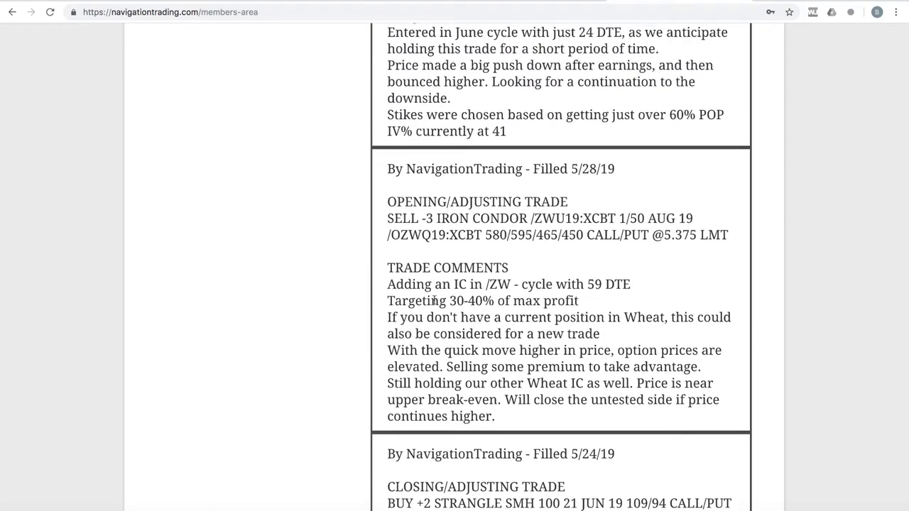
{"action": "scroll", "coordinate": [435, 300], "scroll_direction": "up", "scroll_amount": 1}
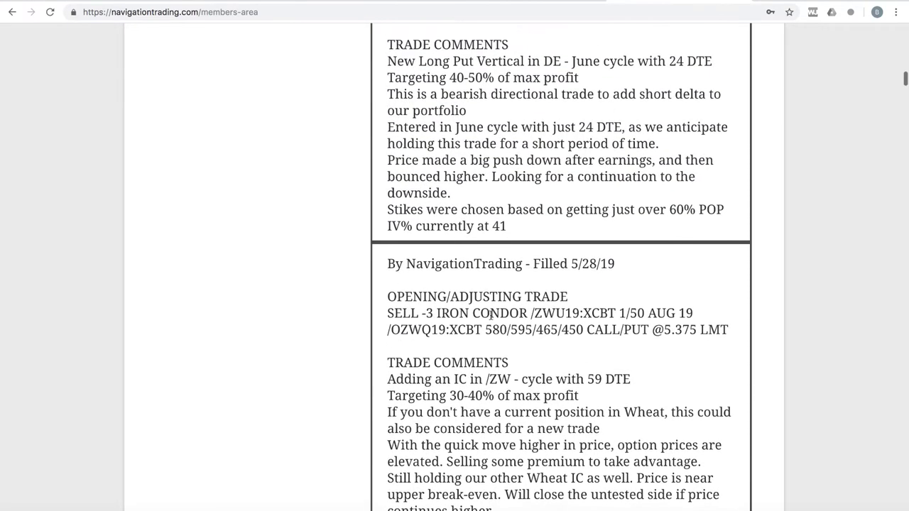
Highlight /ZW, the trade comment, the 59 DTE cycle and the AUG 19 expiration.
{"action": "left_click_drag", "start_coordinate": [556, 313], "coordinate": [530, 313]}
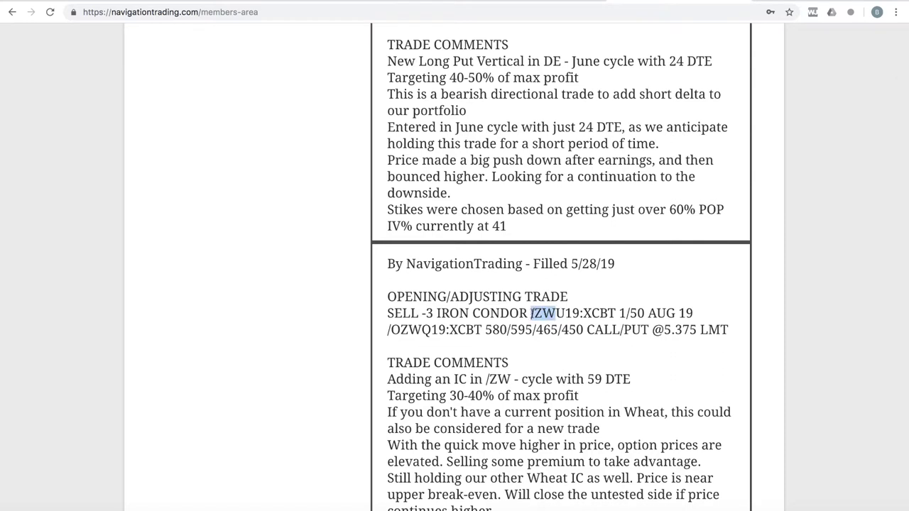
{"action": "left_click_drag", "start_coordinate": [453, 379], "coordinate": [387, 379]}
{"action": "left_click_drag", "start_coordinate": [631, 382], "coordinate": [522, 379]}
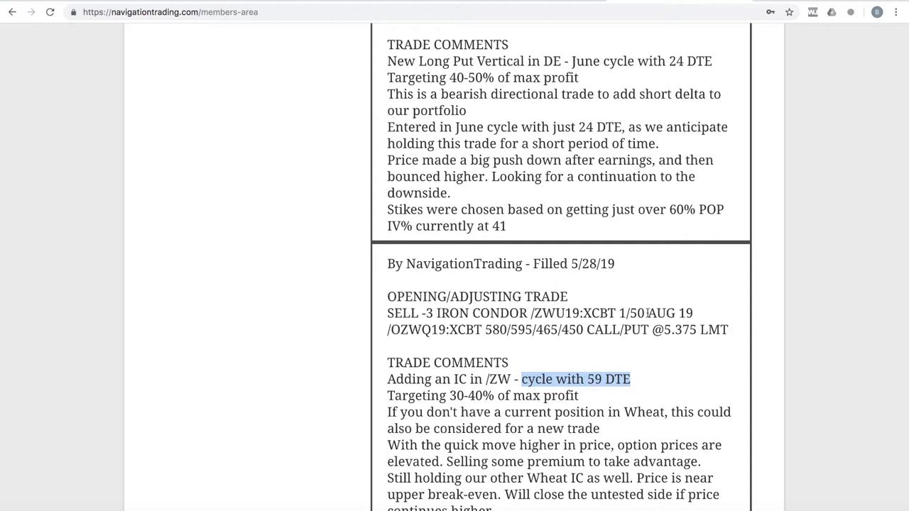
{"action": "left_click_drag", "start_coordinate": [647, 313], "coordinate": [693, 314]}
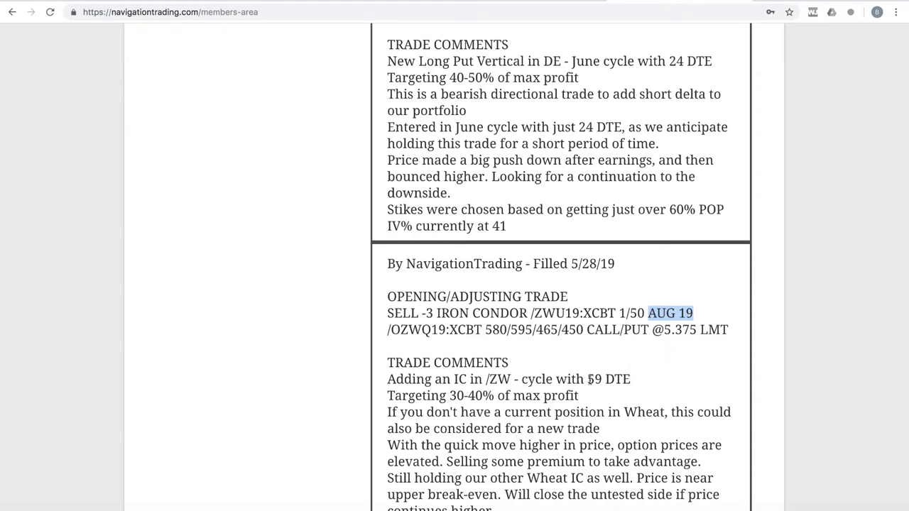
{"action": "left_click_drag", "start_coordinate": [584, 379], "coordinate": [635, 383]}
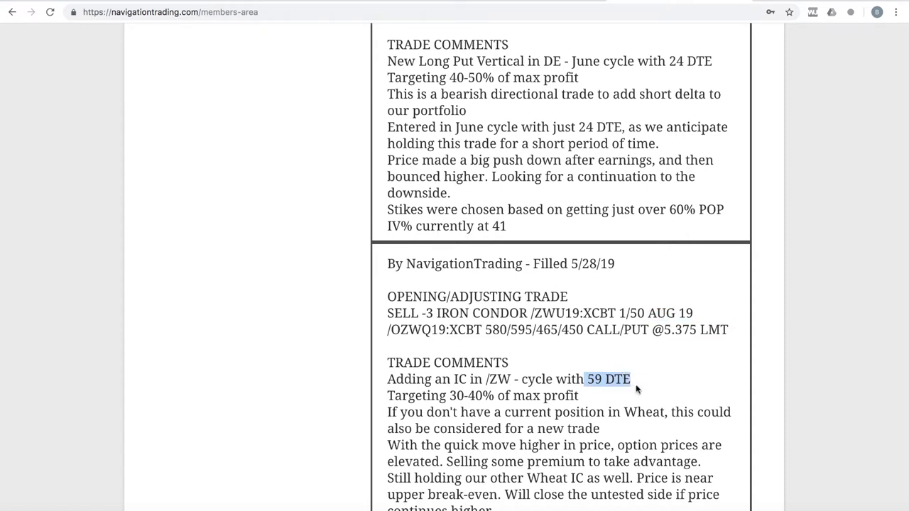
{"action": "left_click_drag", "start_coordinate": [637, 383], "coordinate": [587, 378]}
{"action": "left_click_drag", "start_coordinate": [645, 313], "coordinate": [702, 313]}
{"action": "left_click", "coordinate": [678, 394]}
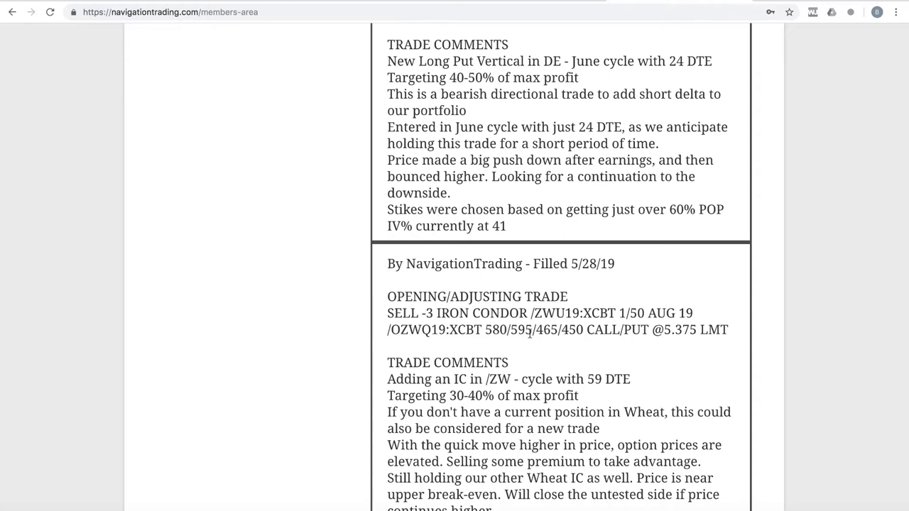
{"action": "scroll", "coordinate": [499, 398], "scroll_direction": "down", "scroll_amount": 1}
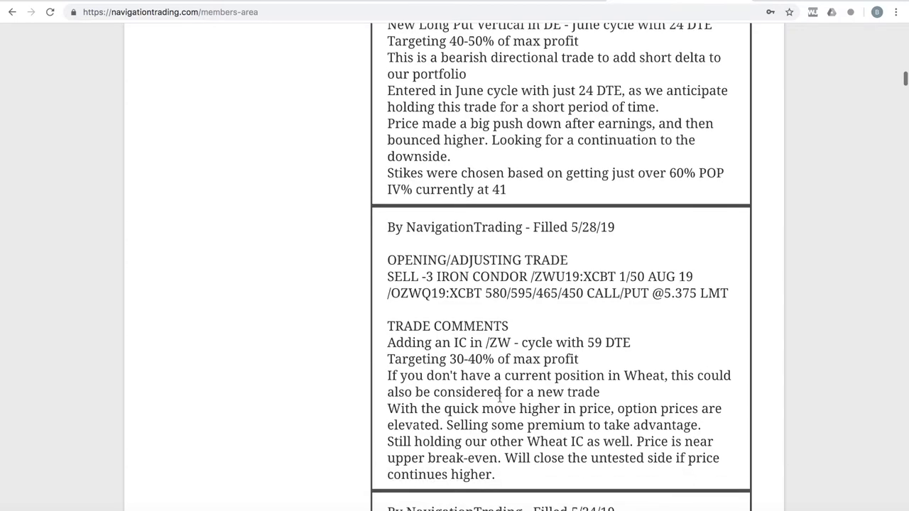
In thinkorswim, view the /ZWN19 risk profile, briefly adding then removing the 500 and 515 calls.
{"action": "left_click", "coordinate": [295, 508]}
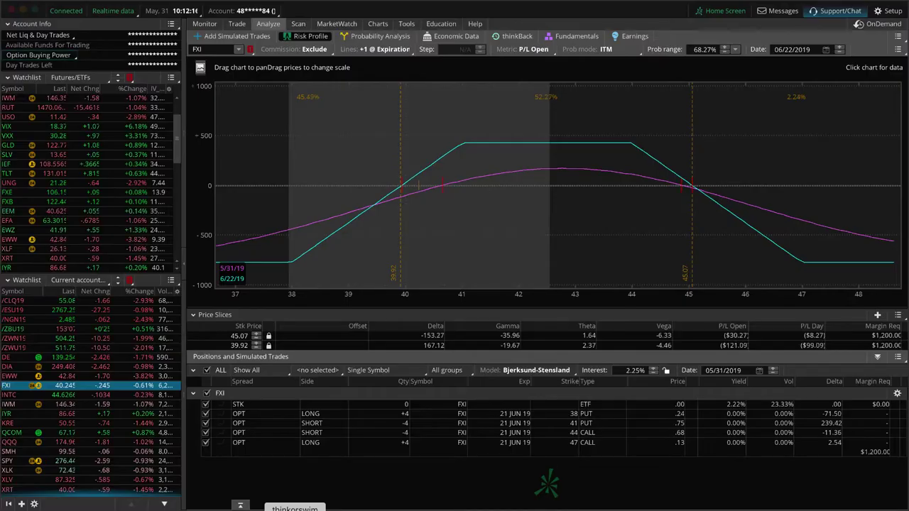
{"action": "left_click", "coordinate": [101, 339]}
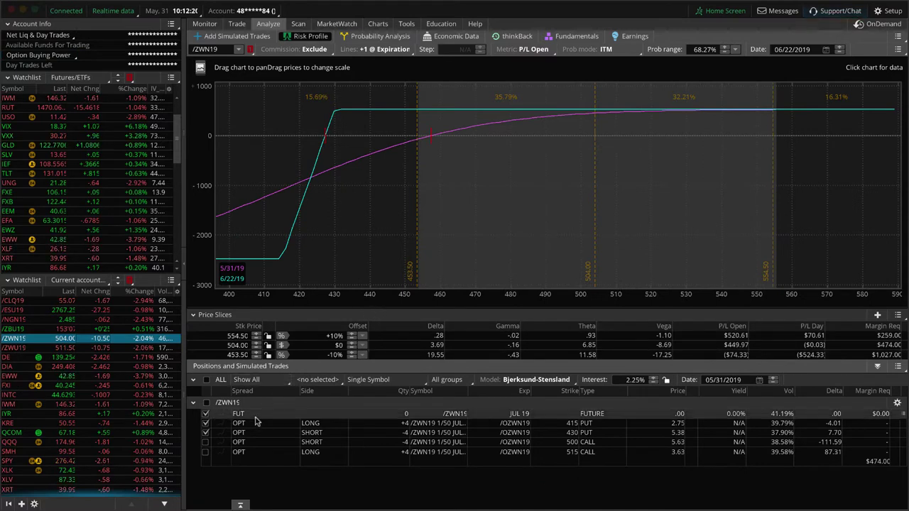
{"action": "left_click", "coordinate": [206, 442]}
{"action": "left_click", "coordinate": [205, 452]}
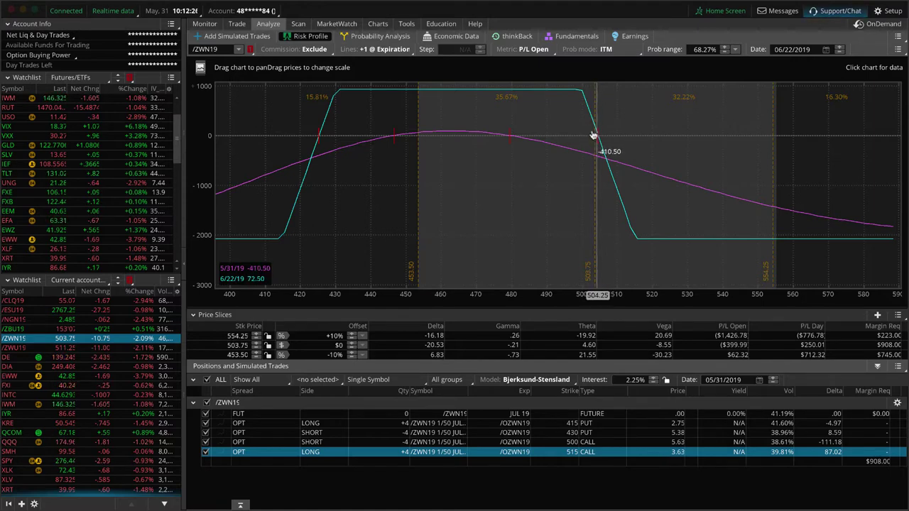
{"action": "left_click", "coordinate": [205, 452]}
{"action": "left_click", "coordinate": [206, 441]}
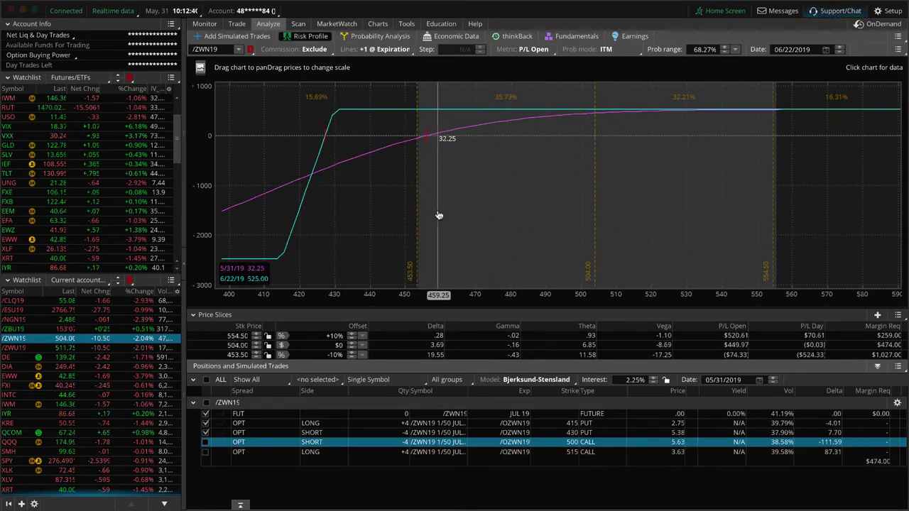
View the /ZWU19 iron condor's risk profile with the price axis widened to 610 and a 511.75 slice.
{"action": "left_click", "coordinate": [112, 349]}
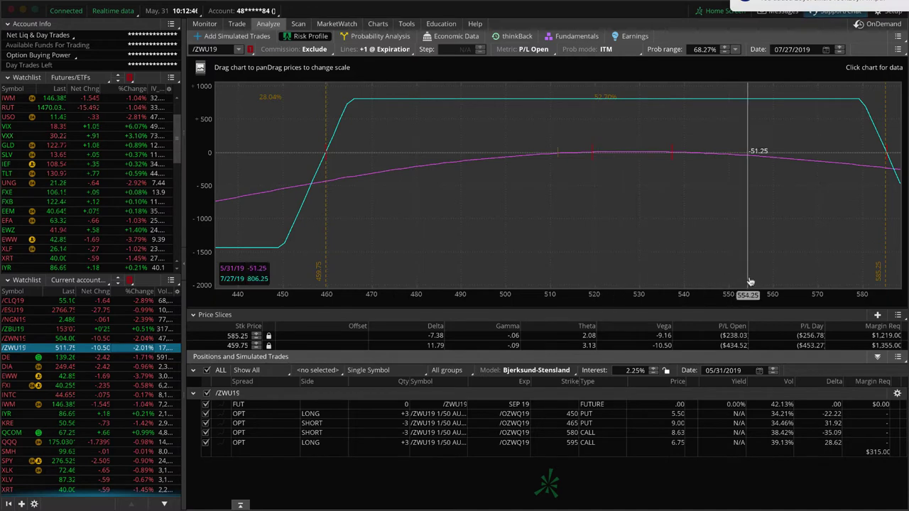
{"action": "left_click_drag", "start_coordinate": [752, 294], "coordinate": [673, 293]}
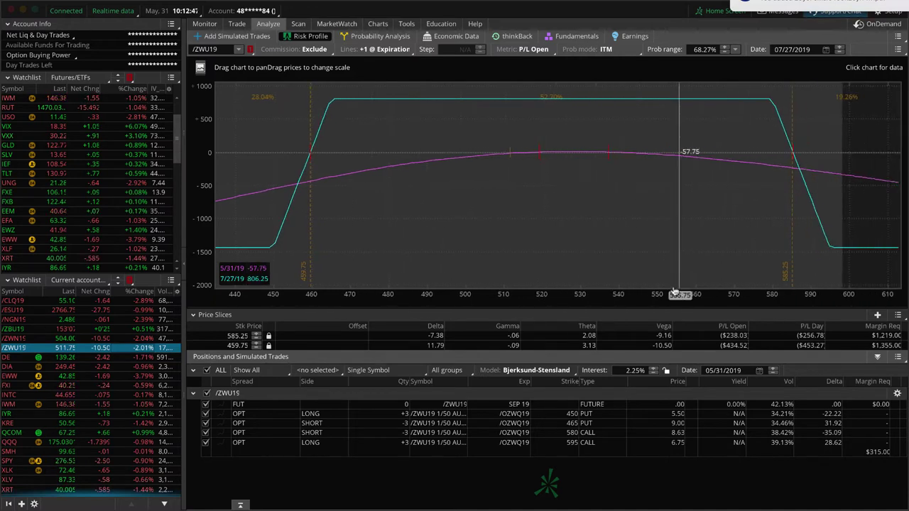
{"action": "left_click", "coordinate": [510, 182]}
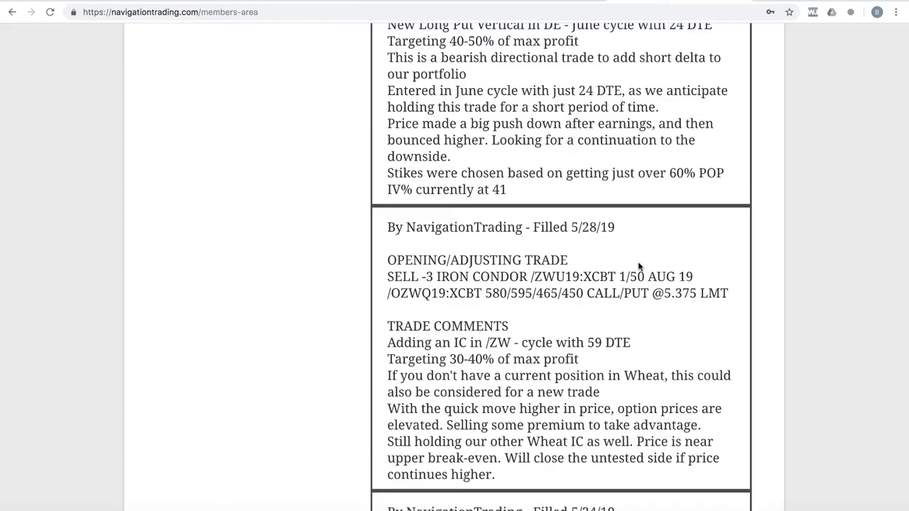
{"action": "scroll", "coordinate": [638, 266], "scroll_direction": "up", "scroll_amount": 4}
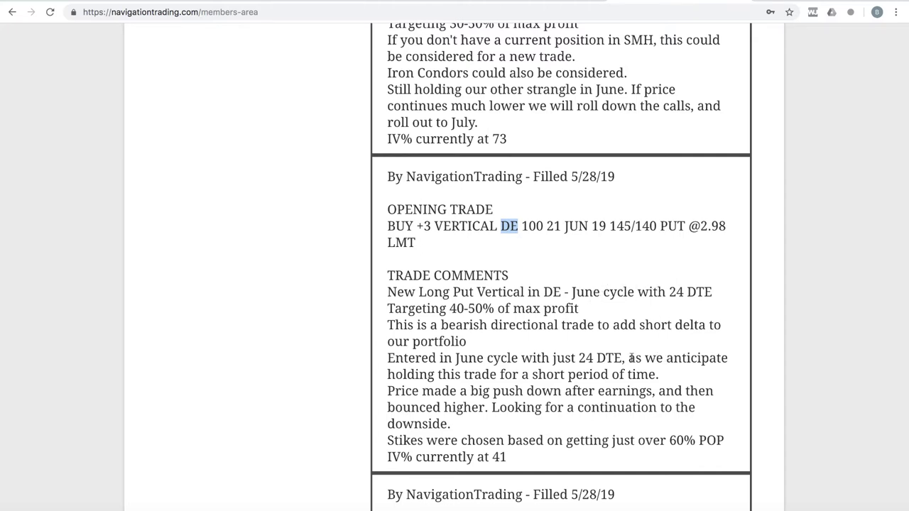
{"action": "left_click_drag", "start_coordinate": [578, 358], "coordinate": [624, 357]}
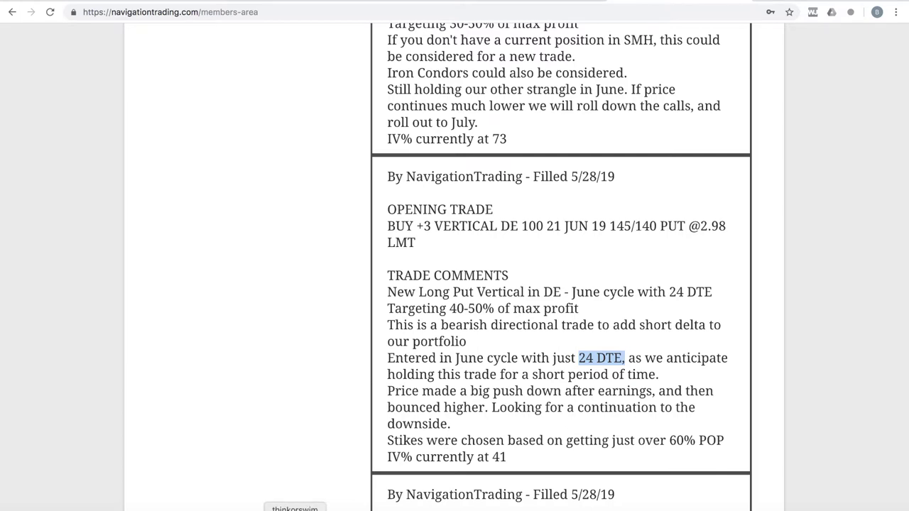
Show the DE put vertical's risk profile in thinkorswim, then DE's one-year price chart.
{"action": "left_click", "coordinate": [295, 509]}
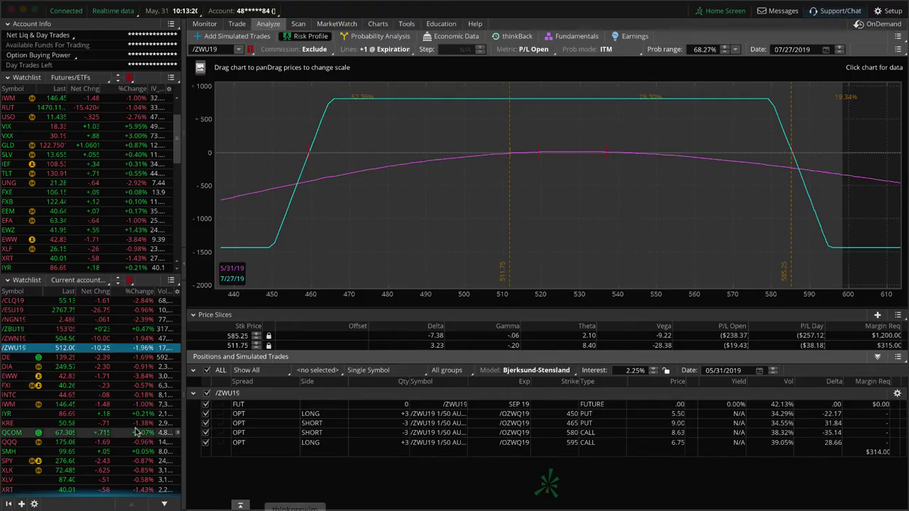
{"action": "left_click", "coordinate": [100, 358]}
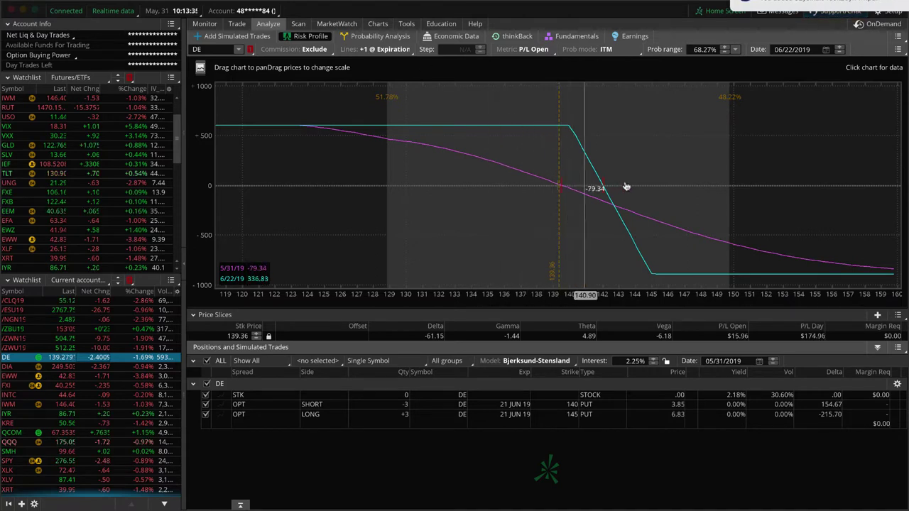
{"action": "left_click", "coordinate": [377, 23]}
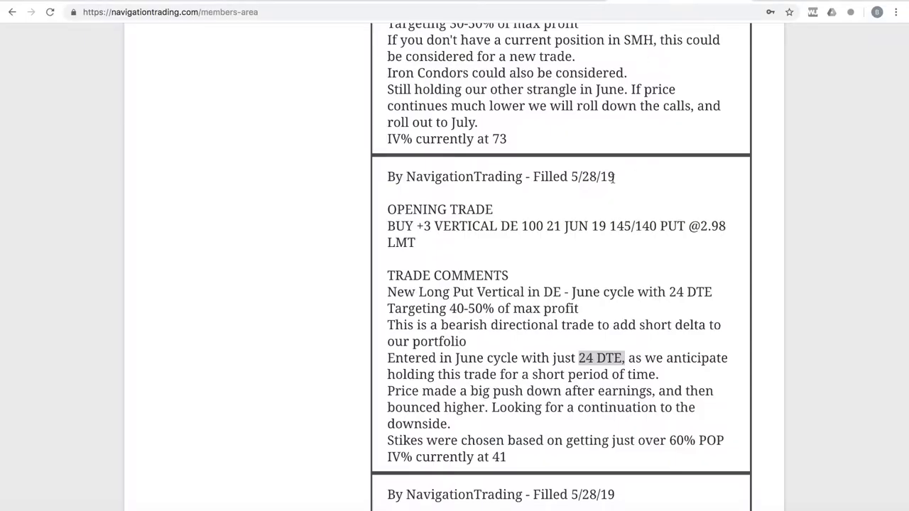
Highlight SMH and 'short strangle in SMH - July cycle with 52 DTE' in the 5/28/19 alert.
{"action": "scroll", "coordinate": [615, 178], "scroll_direction": "up", "scroll_amount": 3}
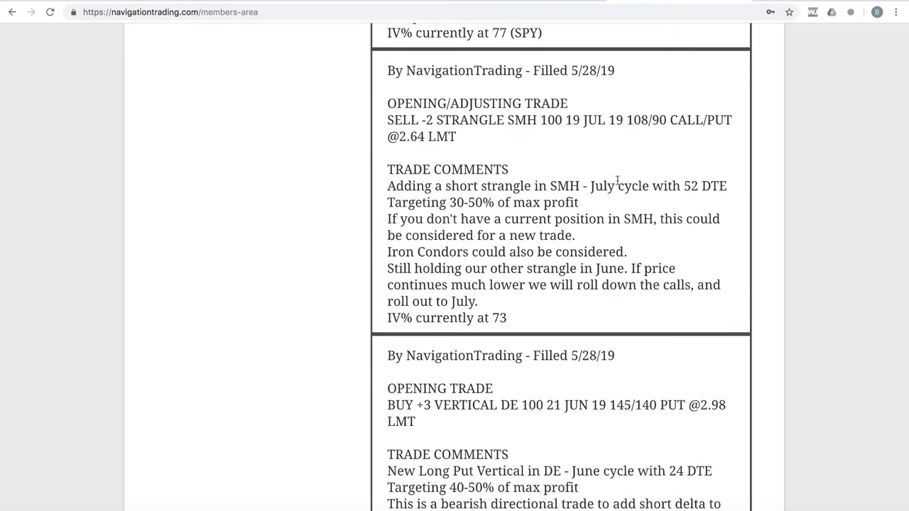
{"action": "left_click_drag", "start_coordinate": [507, 120], "coordinate": [548, 120]}
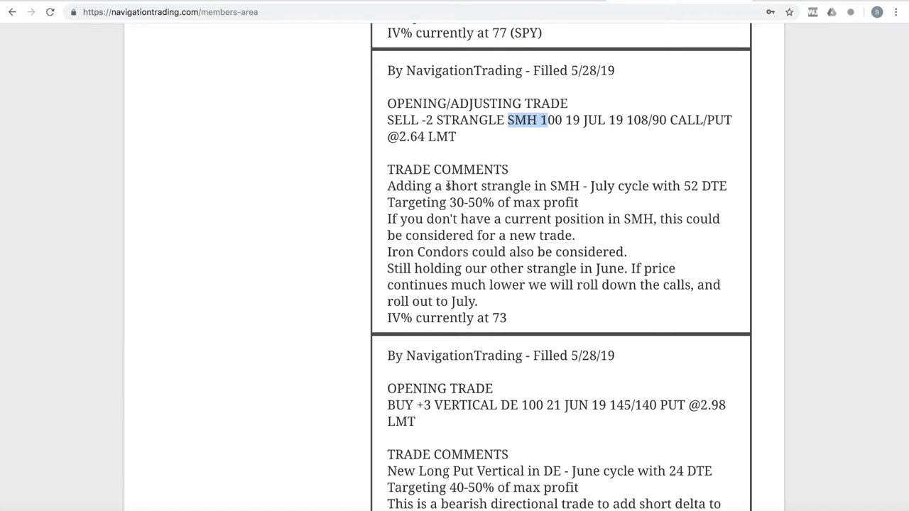
{"action": "left_click_drag", "start_coordinate": [446, 185], "coordinate": [730, 188]}
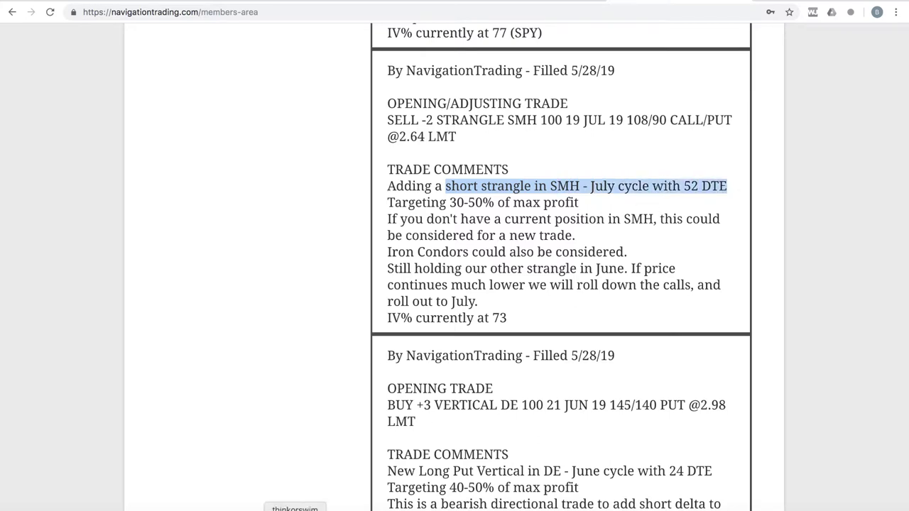
In thinkorswim, load SMH and bring up its position's risk profile.
{"action": "left_click", "coordinate": [306, 505]}
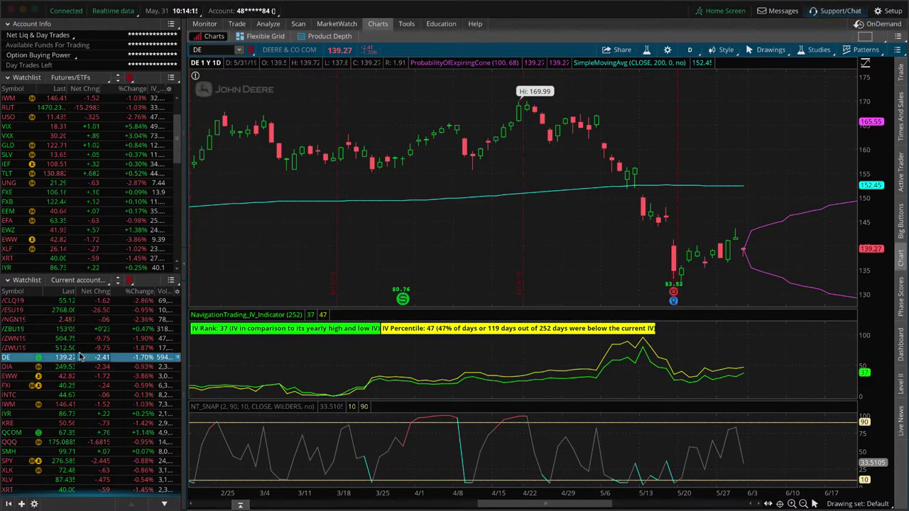
{"action": "left_click", "coordinate": [89, 453]}
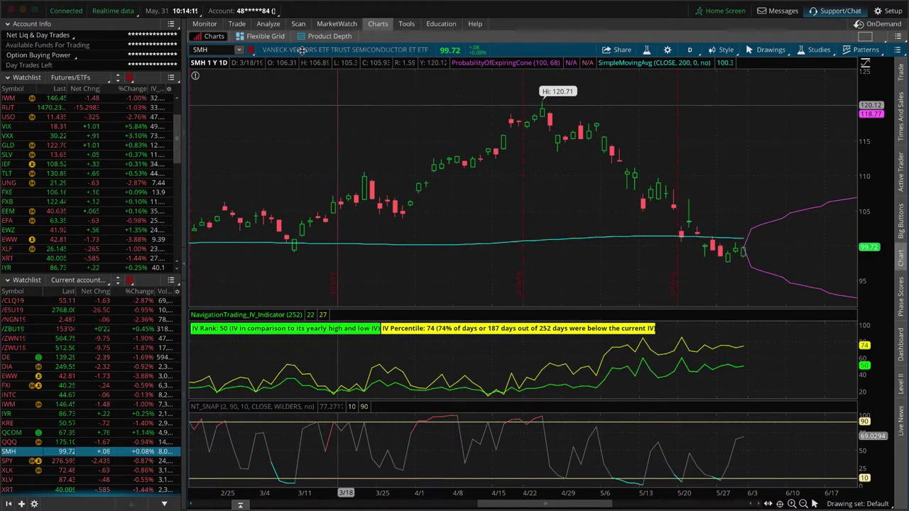
{"action": "left_click", "coordinate": [268, 23]}
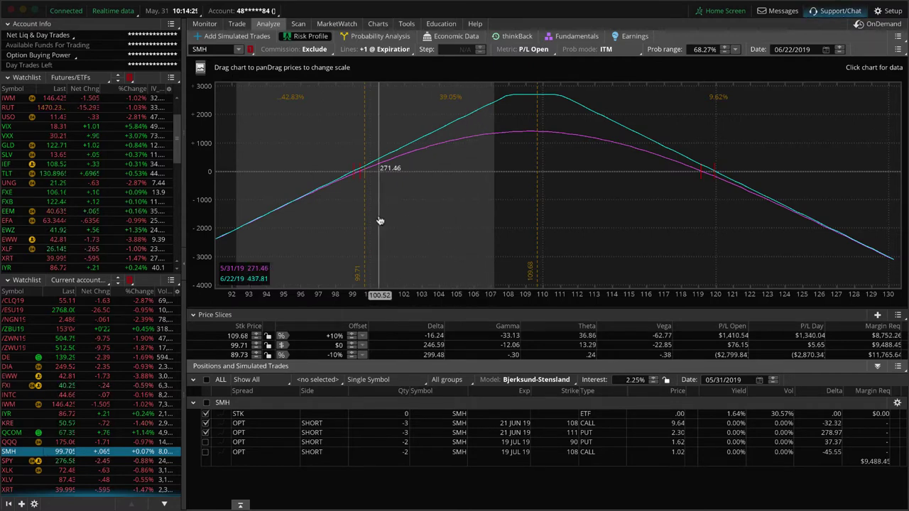
{"action": "left_click", "coordinate": [378, 24]}
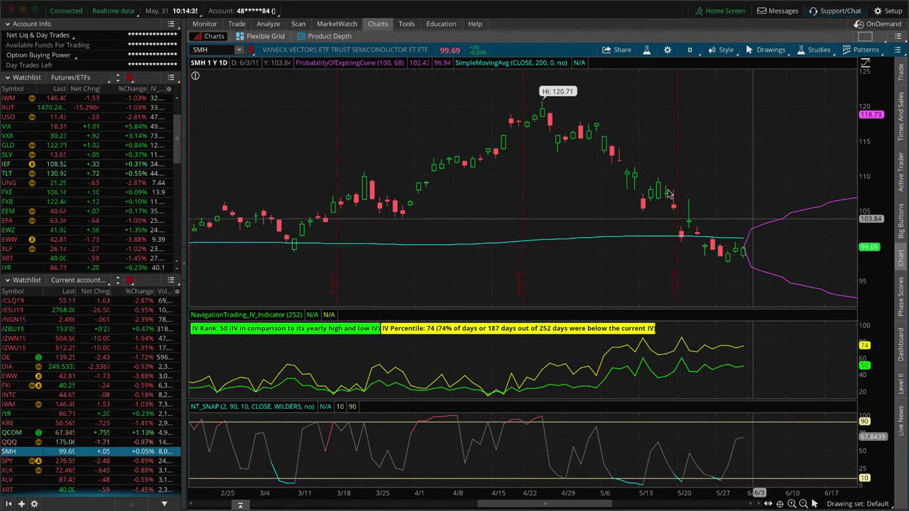
{"action": "left_click", "coordinate": [279, 26]}
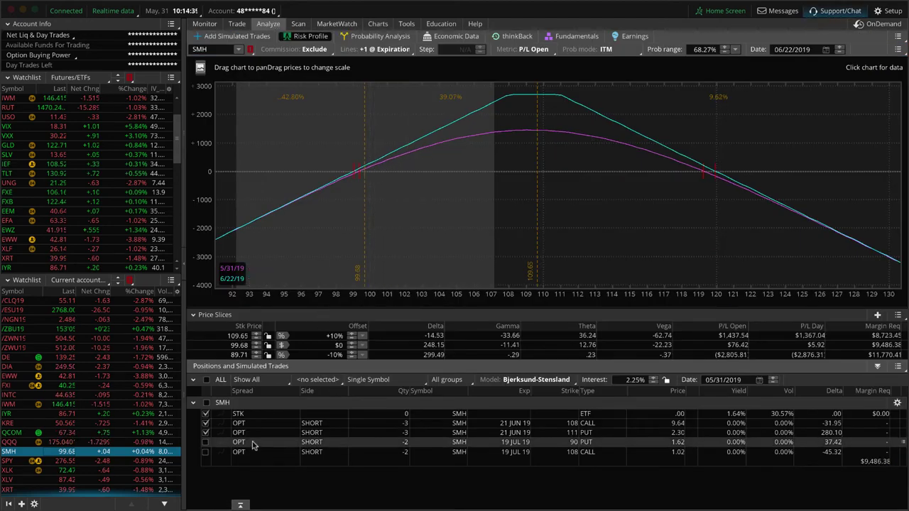
Exclude the June 108 call and 111 put, and include the July 90 put and 108 call.
{"action": "left_click", "coordinate": [205, 434]}
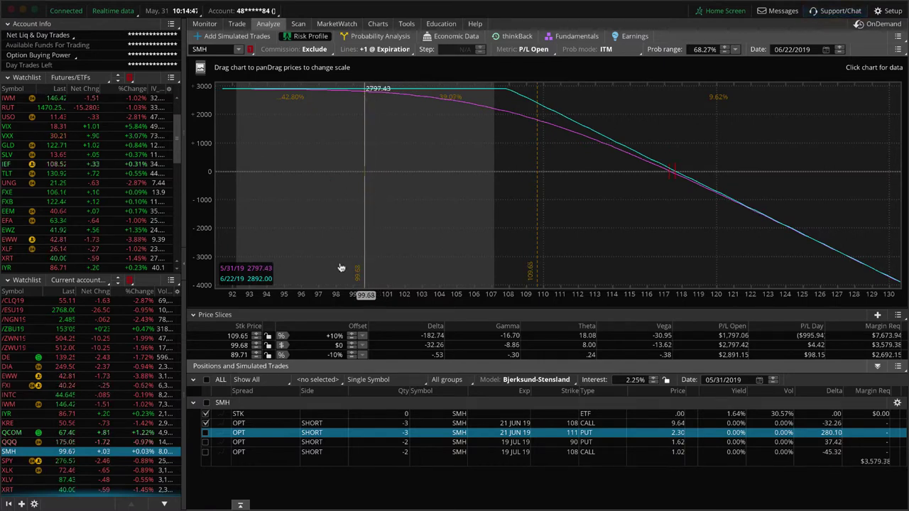
{"action": "left_click", "coordinate": [206, 433]}
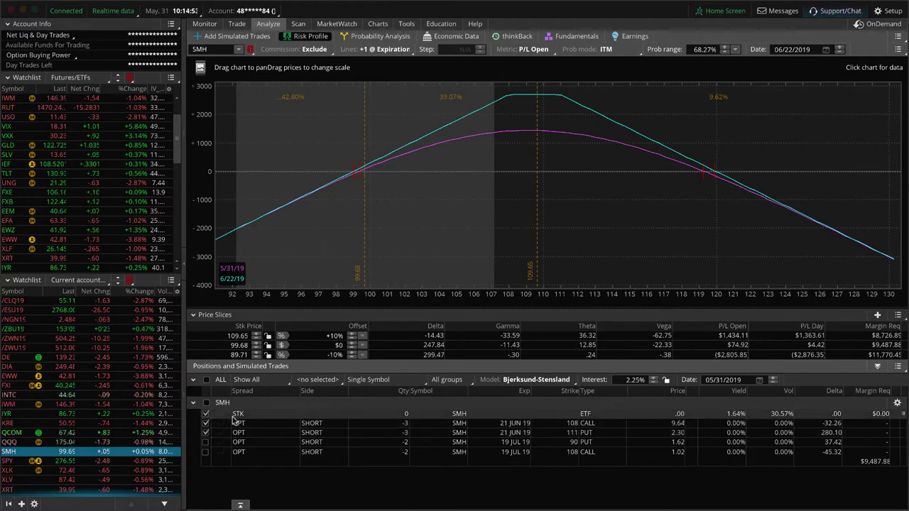
{"action": "left_click", "coordinate": [206, 423]}
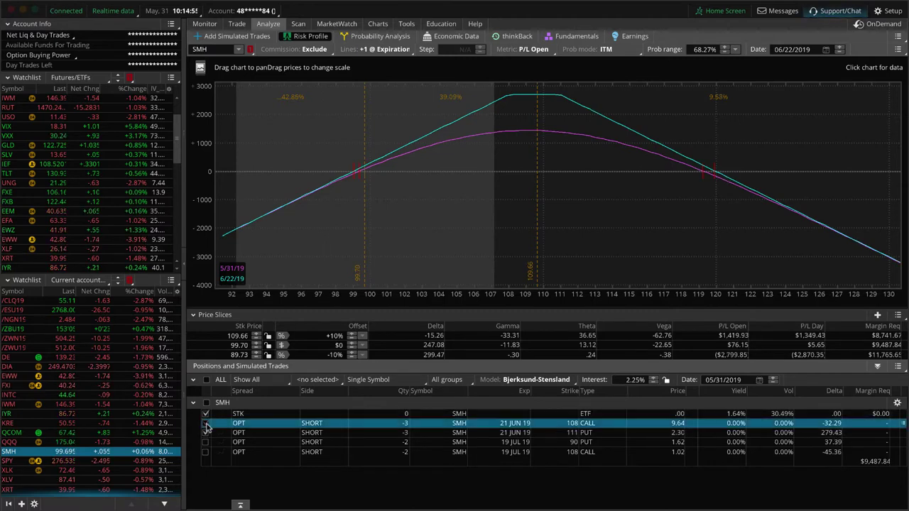
{"action": "left_click", "coordinate": [206, 433]}
{"action": "left_click", "coordinate": [206, 443]}
{"action": "left_click", "coordinate": [206, 453]}
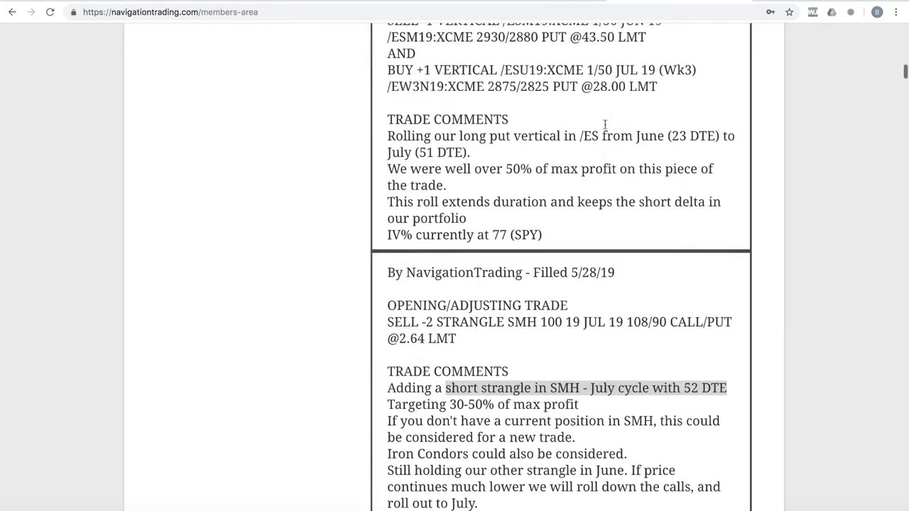
Highlight '50% of max profit on this piece of the trade.' in the 5/29/19 /ES roll alert.
{"action": "scroll", "coordinate": [604, 124], "scroll_direction": "up", "scroll_amount": 3}
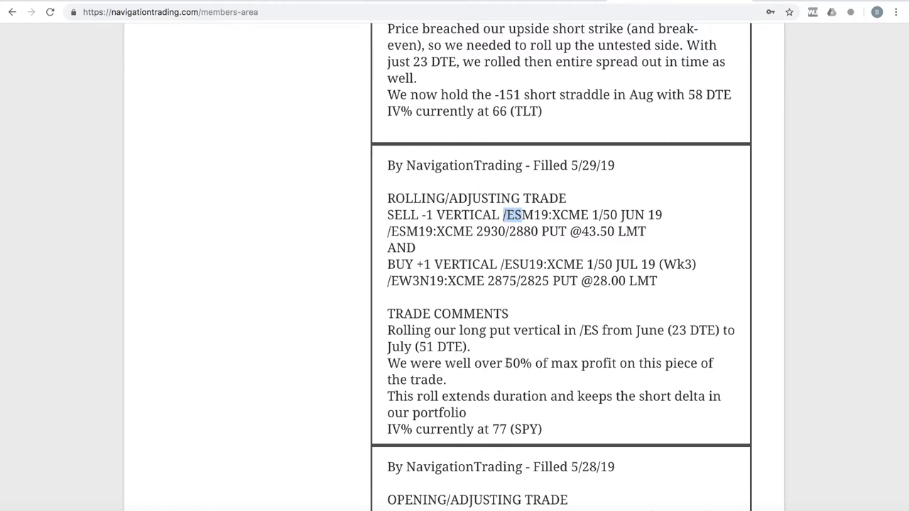
{"action": "left_click_drag", "start_coordinate": [506, 362], "coordinate": [714, 377]}
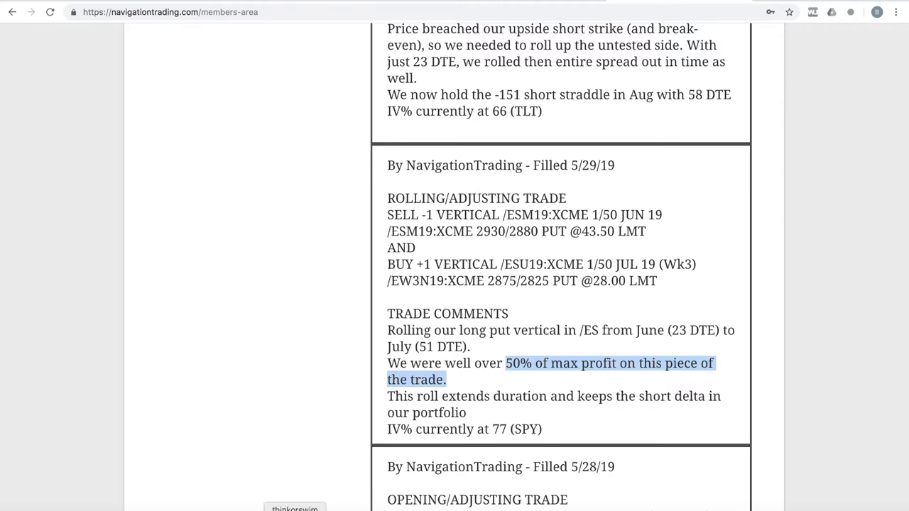
{"action": "left_click", "coordinate": [295, 507]}
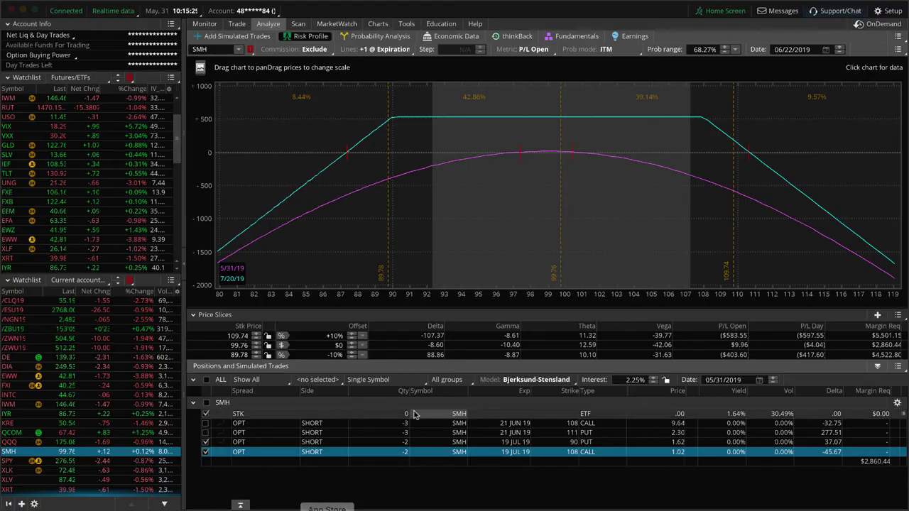
Load the /ESU19 put vertical from the Current account watchlist into the risk profile.
{"action": "left_click", "coordinate": [61, 311]}
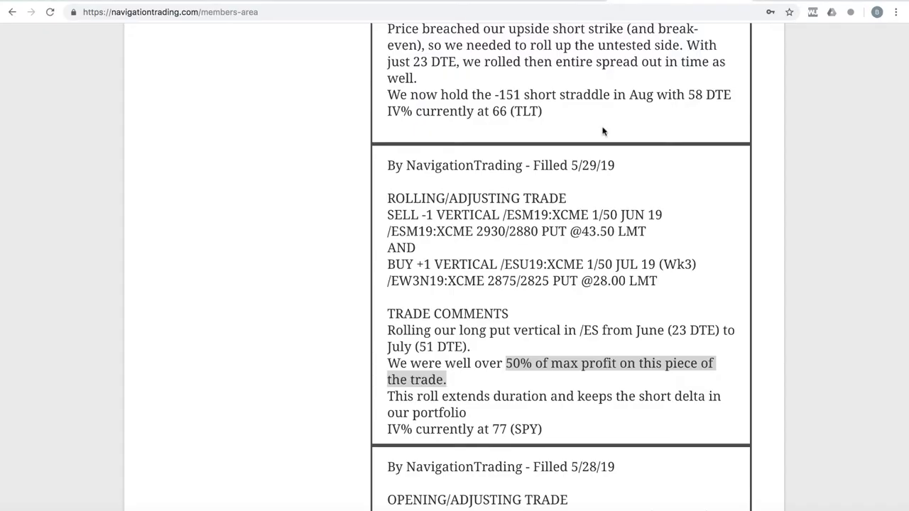
Highlight ZB, July (23 DTE), Aug (58 DTE) and the -151 short straddle in the /ZB roll alert.
{"action": "scroll", "coordinate": [673, 225], "scroll_direction": "up", "scroll_amount": 5}
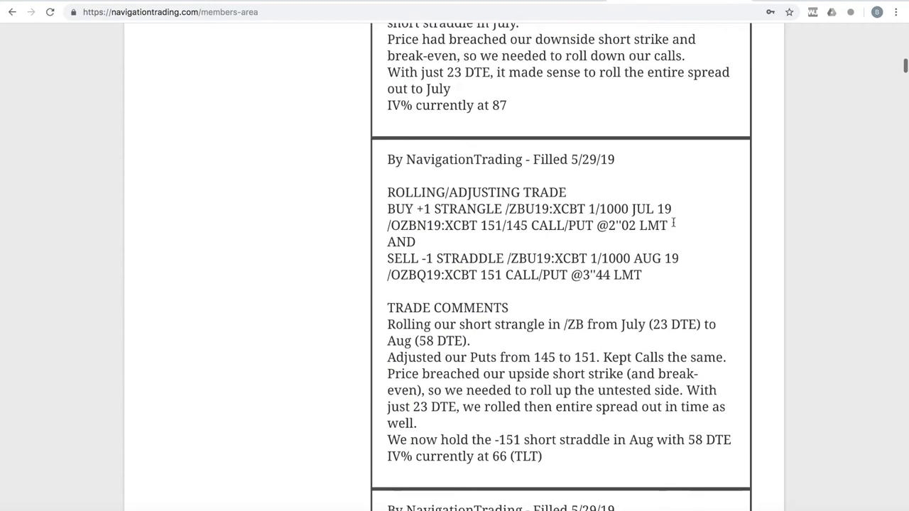
{"action": "left_click_drag", "start_coordinate": [522, 207], "coordinate": [508, 208]}
{"action": "left_click_drag", "start_coordinate": [622, 324], "coordinate": [699, 325]}
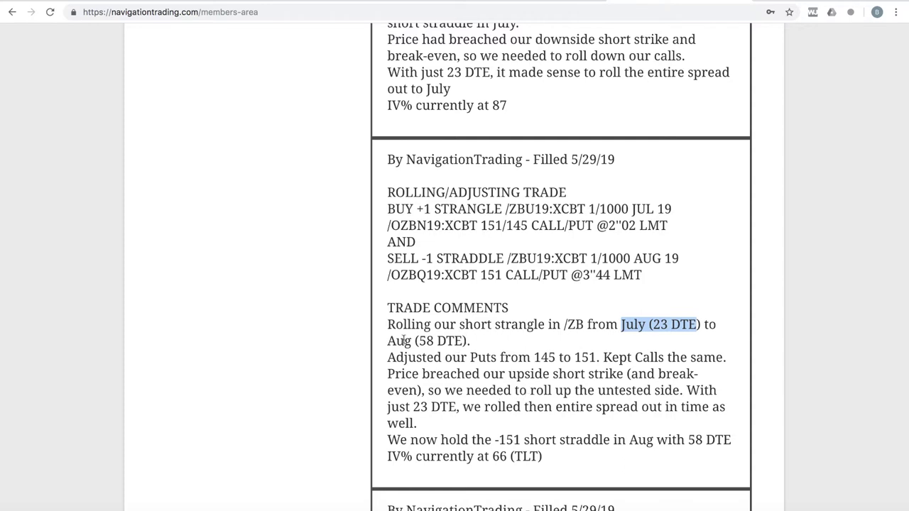
{"action": "left_click_drag", "start_coordinate": [388, 341], "coordinate": [480, 347]}
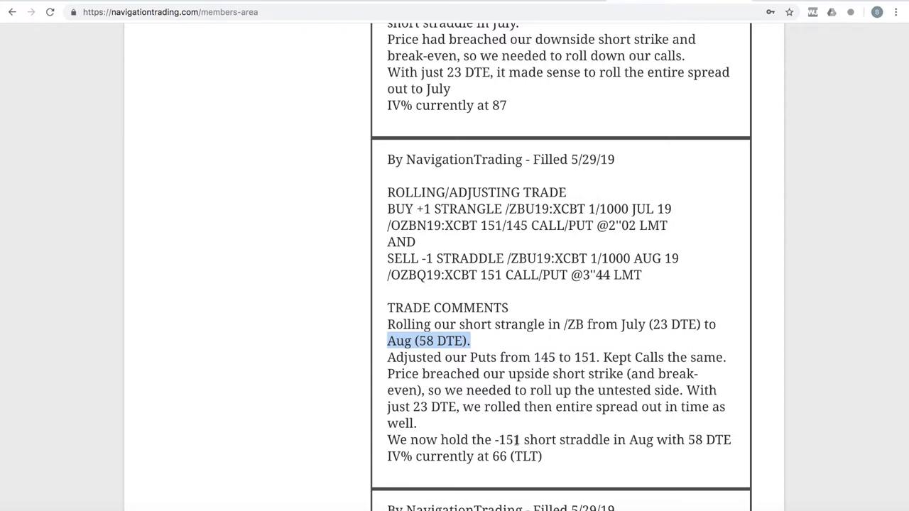
{"action": "left_click_drag", "start_coordinate": [495, 440], "coordinate": [612, 440]}
Load the /ZBU19 short straddle from the Current account watchlist into the risk profile.
{"action": "left_click", "coordinate": [295, 506]}
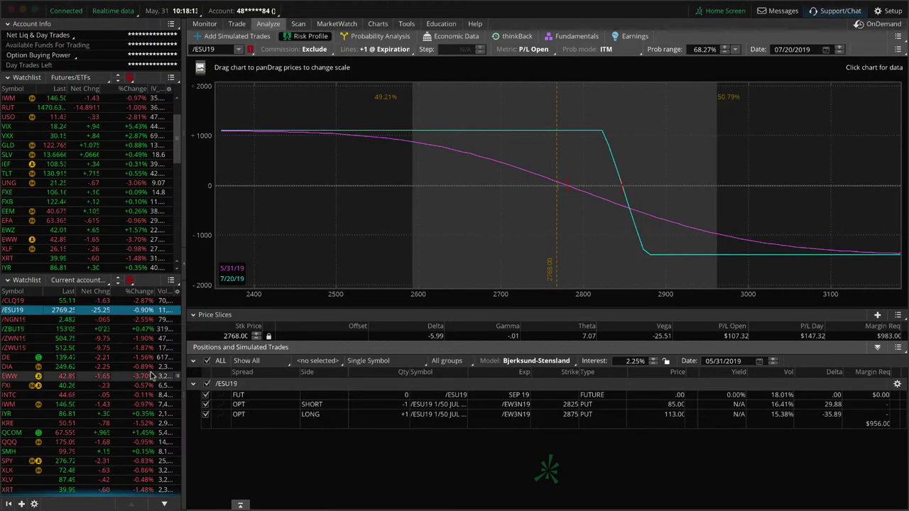
{"action": "left_click", "coordinate": [101, 329]}
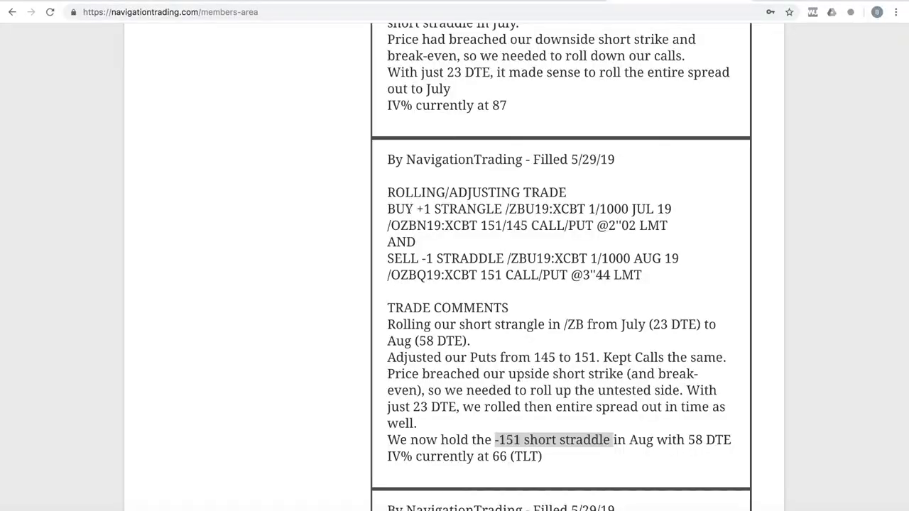
{"action": "scroll", "coordinate": [615, 188], "scroll_direction": "up", "scroll_amount": 4}
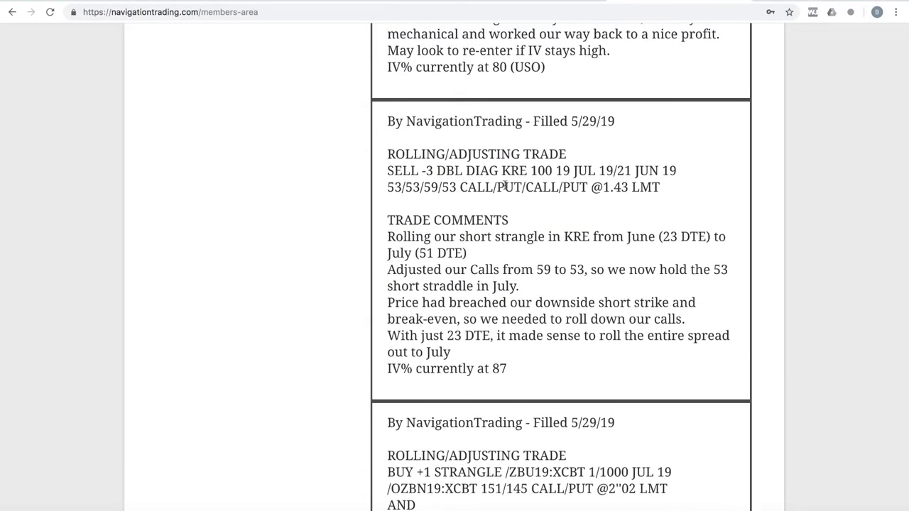
Highlight KRE, (23 DTE) and July (51 DTE) in the KRE double diagonal roll comments.
{"action": "left_click_drag", "start_coordinate": [502, 171], "coordinate": [526, 171]}
{"action": "left_click_drag", "start_coordinate": [658, 236], "coordinate": [715, 236]}
{"action": "left_click_drag", "start_coordinate": [467, 253], "coordinate": [399, 255]}
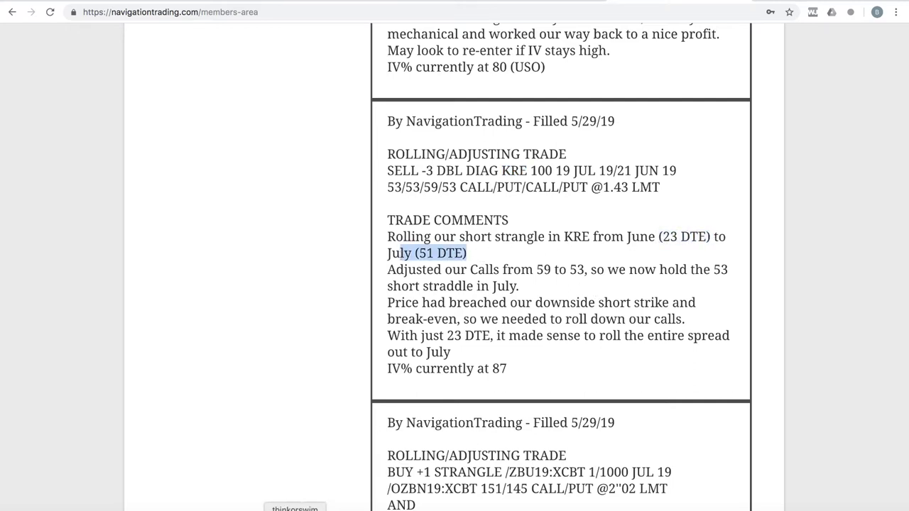
Load KRE from the Current watchlist into the risk profile, then scroll the trade alerts back up.
{"action": "left_click", "coordinate": [295, 507]}
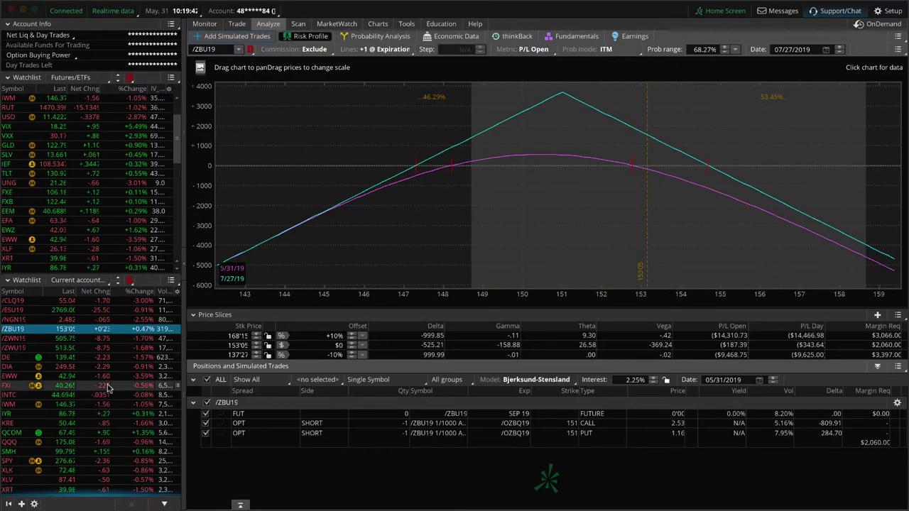
{"action": "left_click", "coordinate": [86, 425]}
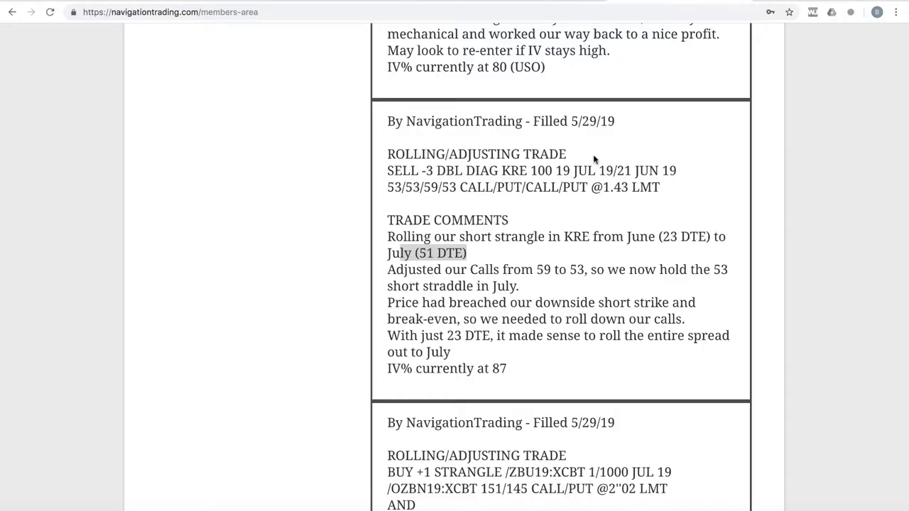
{"action": "scroll", "coordinate": [595, 159], "scroll_direction": "up", "scroll_amount": 2}
Scroll to the 5/29/19 /CL closing trade and highlight '/CL' in its order line.
{"action": "scroll", "coordinate": [595, 159], "scroll_direction": "up", "scroll_amount": 3}
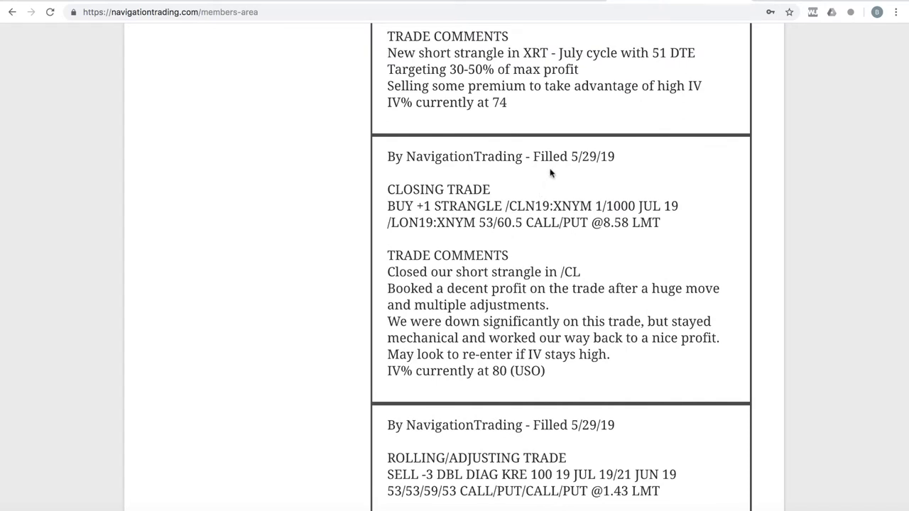
{"action": "left_click_drag", "start_coordinate": [525, 206], "coordinate": [504, 207]}
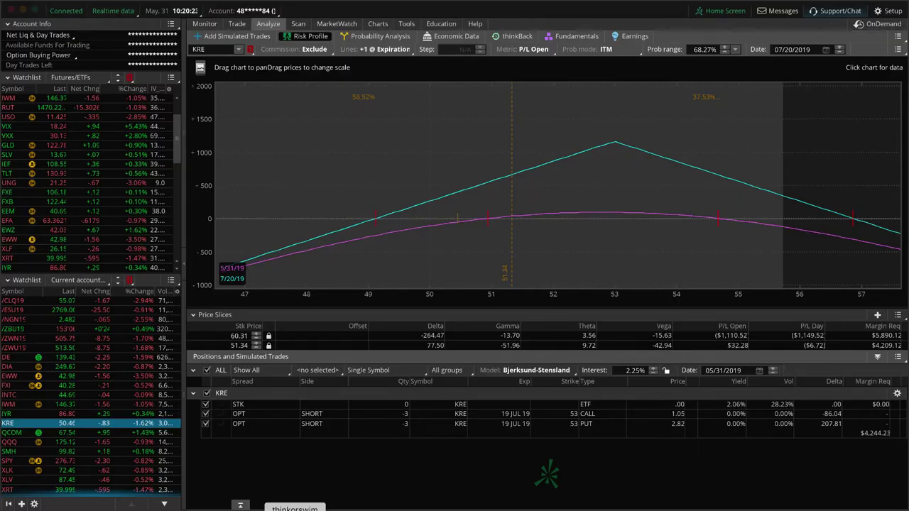
Open the chart and switch it from KRE to the /CL crude oil futures with their annotations.
{"action": "left_click", "coordinate": [293, 508]}
{"action": "left_click", "coordinate": [378, 24]}
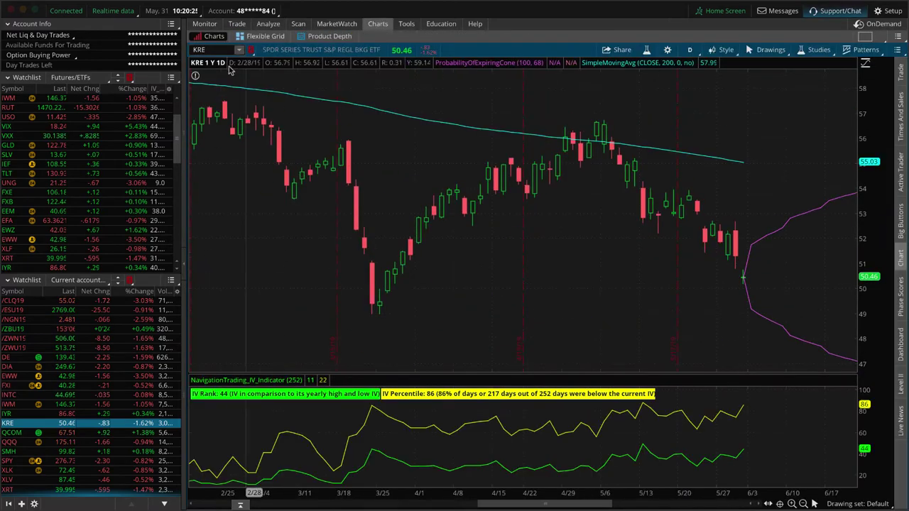
{"action": "left_click", "coordinate": [83, 301]}
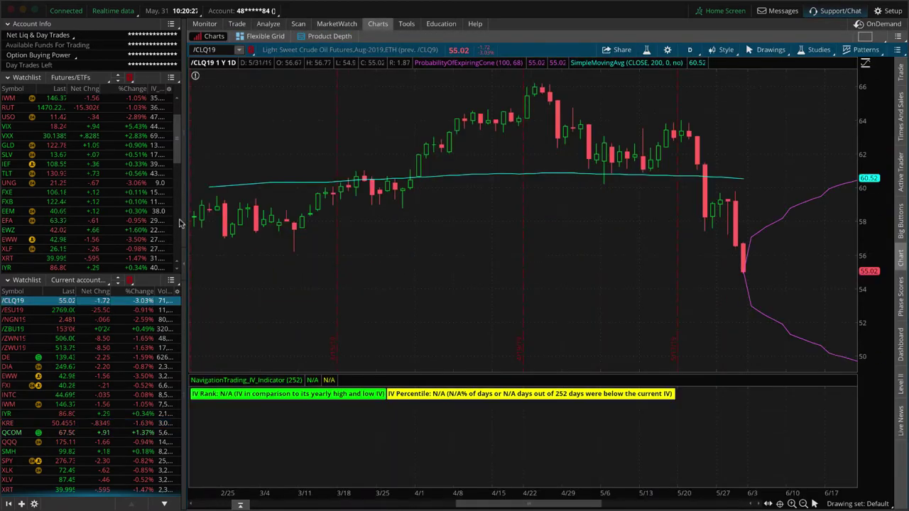
{"action": "left_click_drag", "start_coordinate": [178, 157], "coordinate": [179, 222]}
{"action": "left_click", "coordinate": [140, 212]}
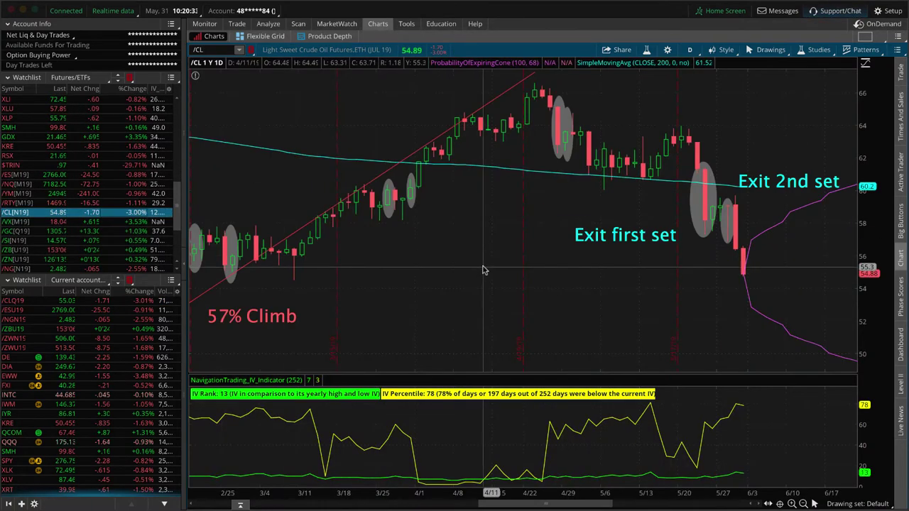
Scroll the /CL chart forward to February–May, showing the 57% Climb and 'Exit first set' notes.
{"action": "scroll", "coordinate": [483, 268], "scroll_direction": "up", "scroll_amount": 10}
{"action": "scroll", "coordinate": [482, 269], "scroll_direction": "up", "scroll_amount": 12}
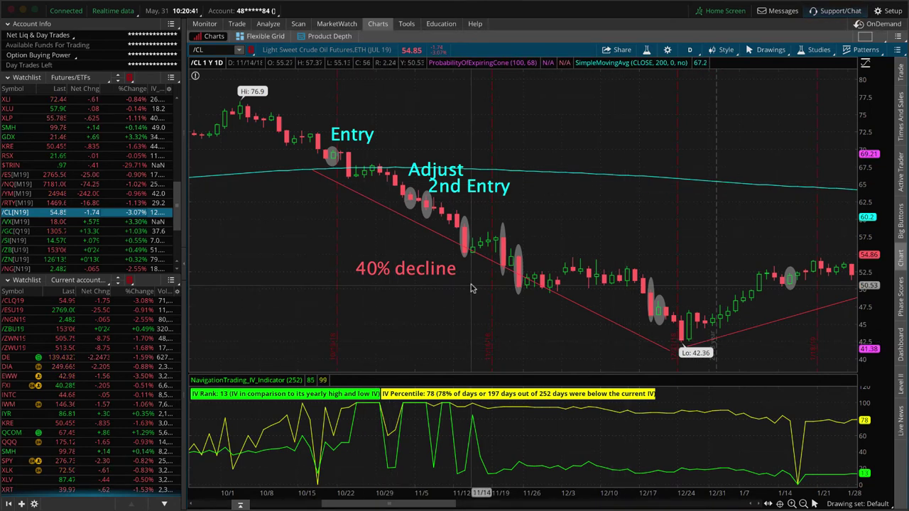
{"action": "scroll", "coordinate": [473, 228], "scroll_direction": "down", "scroll_amount": 12}
{"action": "scroll", "coordinate": [334, 326], "scroll_direction": "down", "scroll_amount": 1}
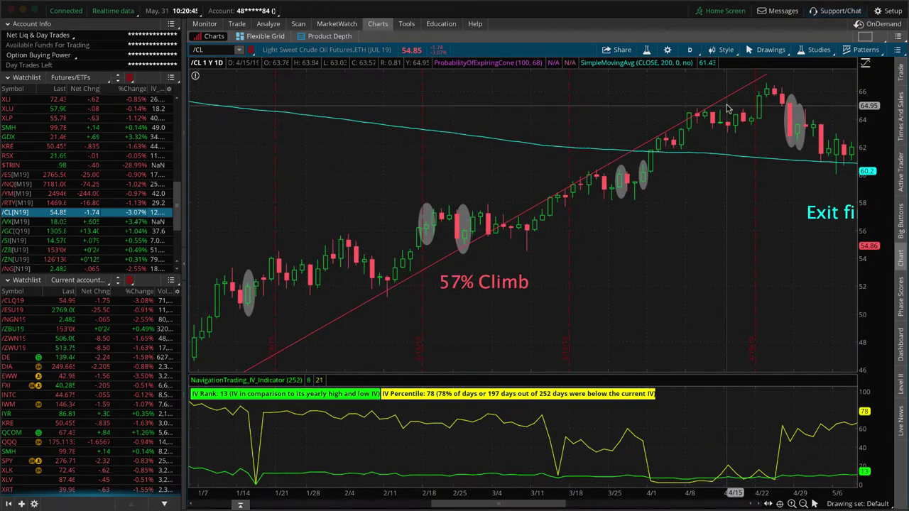
{"action": "scroll", "coordinate": [673, 212], "scroll_direction": "down", "scroll_amount": 1}
{"action": "scroll", "coordinate": [673, 212], "scroll_direction": "down", "scroll_amount": 3}
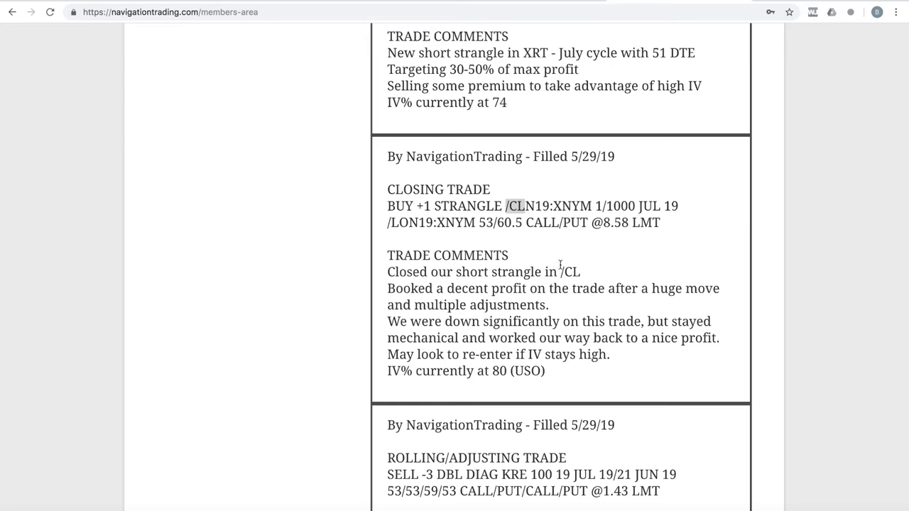
Scroll up to the XRT opening alert and highlight 'XRT' in its symbol line, then in its comments.
{"action": "scroll", "coordinate": [560, 266], "scroll_direction": "up", "scroll_amount": 2}
{"action": "scroll", "coordinate": [560, 269], "scroll_direction": "up", "scroll_amount": 3}
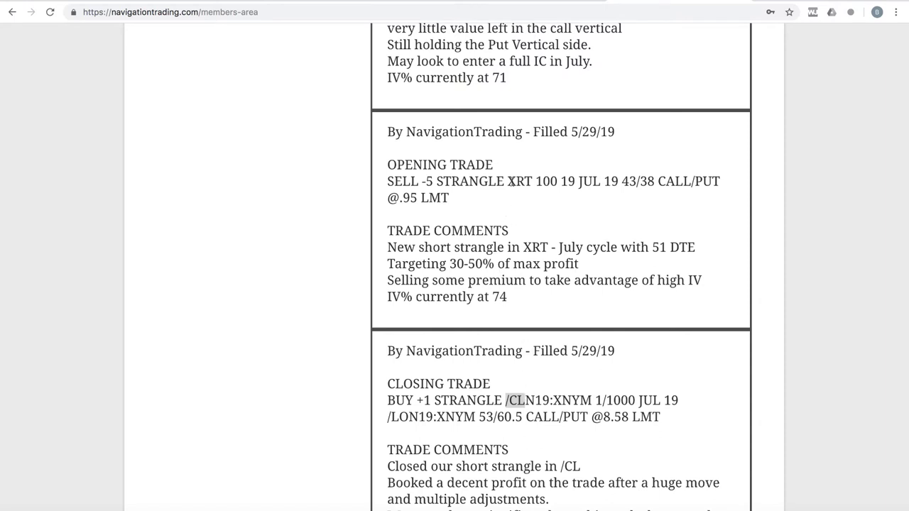
{"action": "left_click_drag", "start_coordinate": [509, 179], "coordinate": [533, 182]}
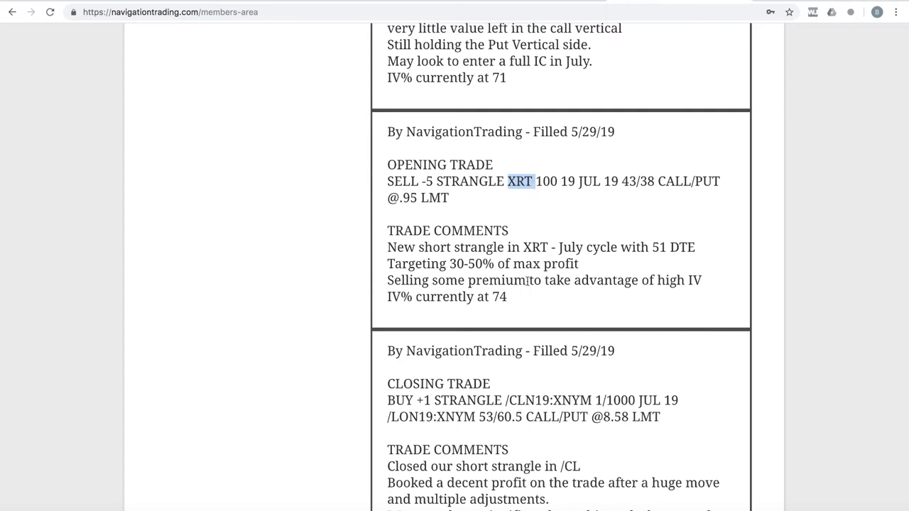
{"action": "left_click_drag", "start_coordinate": [524, 248], "coordinate": [548, 248]}
Show the XRT July 38 put/43 call strangle risk profile with a price slice near 39.95.
{"action": "left_click", "coordinate": [284, 507]}
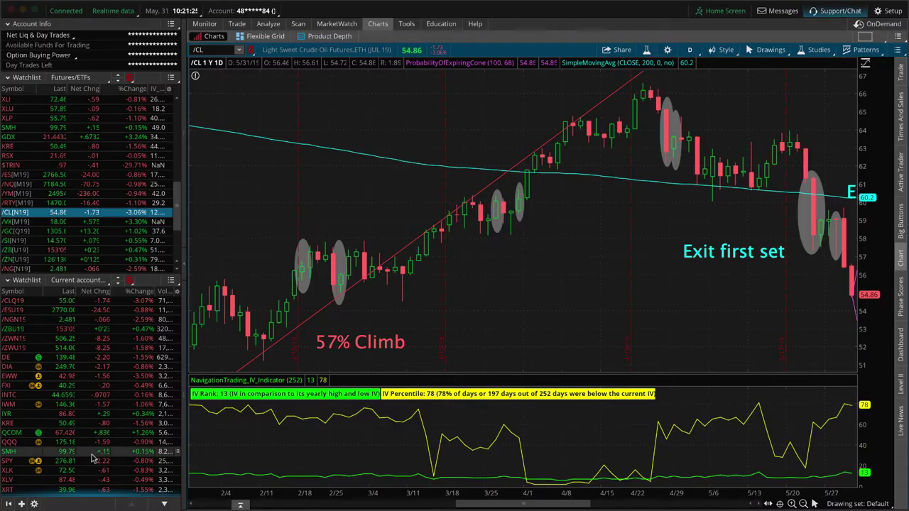
{"action": "left_click", "coordinate": [99, 489]}
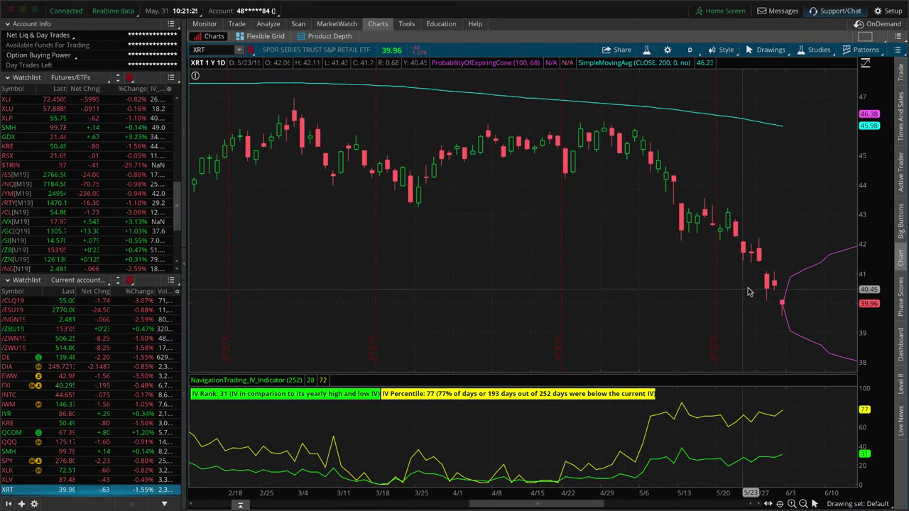
{"action": "left_click", "coordinate": [269, 23]}
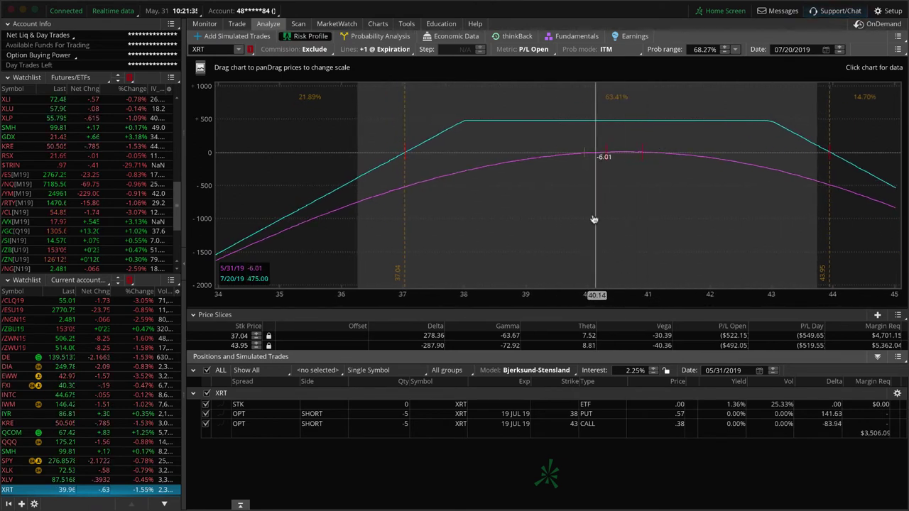
{"action": "left_click", "coordinate": [582, 174]}
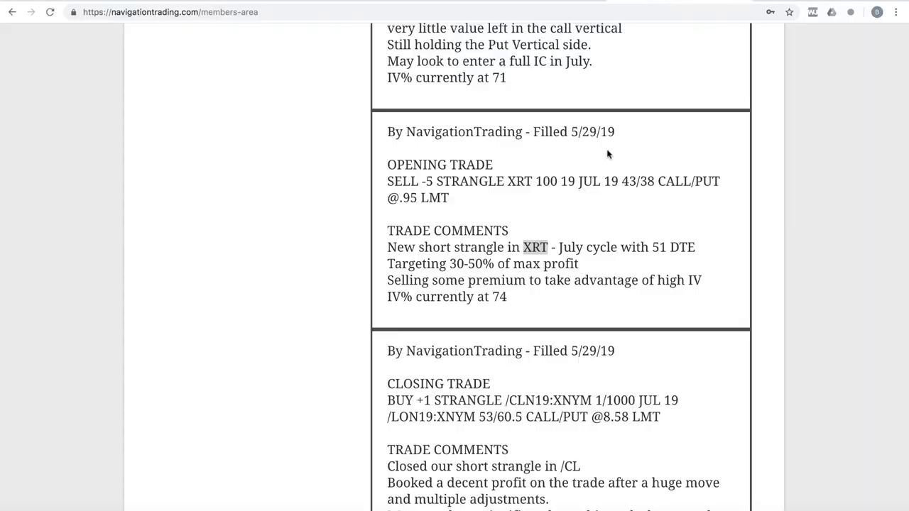
Scroll to the IWM closing alert and highlight IWM and the 'call vertical side of our Iron Condor' note.
{"action": "scroll", "coordinate": [607, 154], "scroll_direction": "up", "scroll_amount": 5}
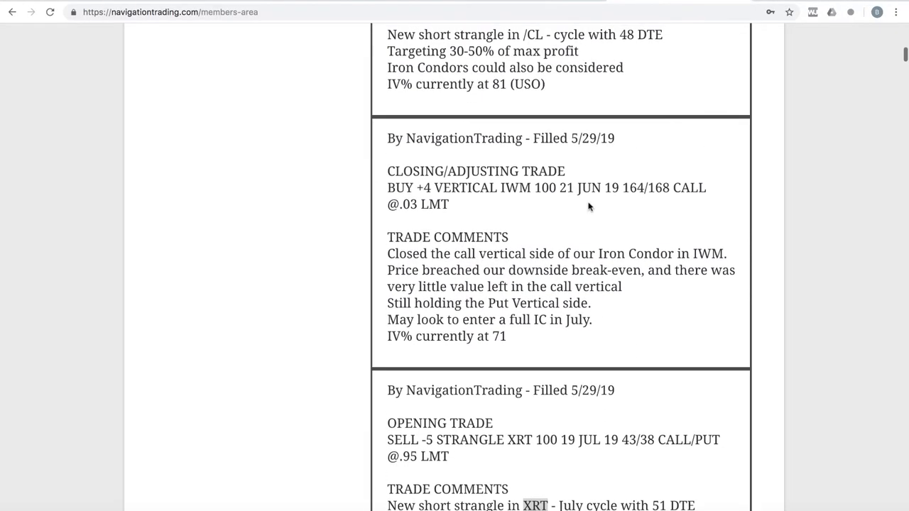
{"action": "left_click_drag", "start_coordinate": [498, 189], "coordinate": [533, 188]}
{"action": "left_click_drag", "start_coordinate": [451, 256], "coordinate": [731, 255]}
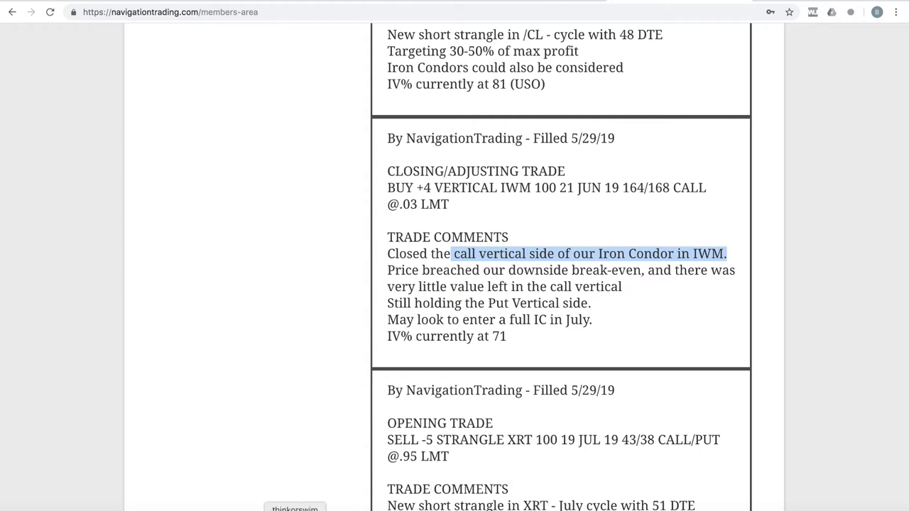
{"action": "left_click", "coordinate": [295, 509]}
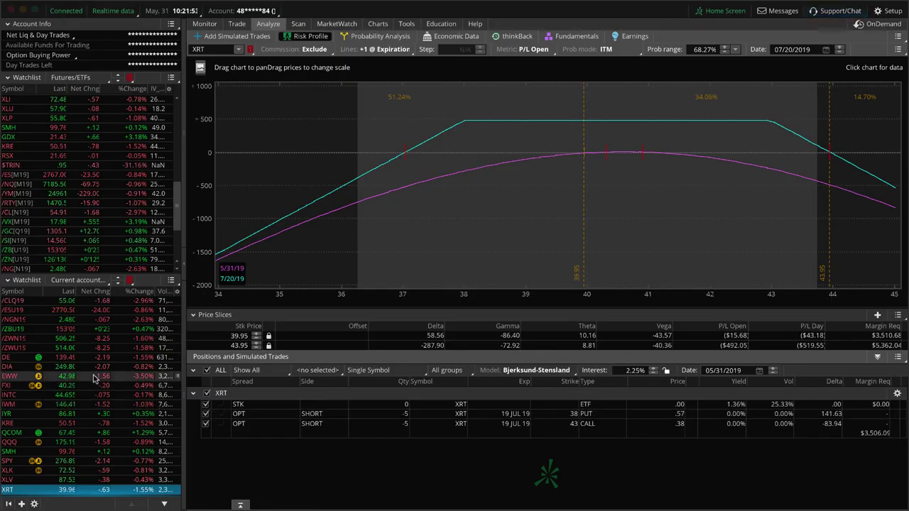
Graph only IWM's June 146/150 put vertical, excluding the July 135/139/156/160 condor legs, then view its option chain.
{"action": "left_click", "coordinate": [92, 403]}
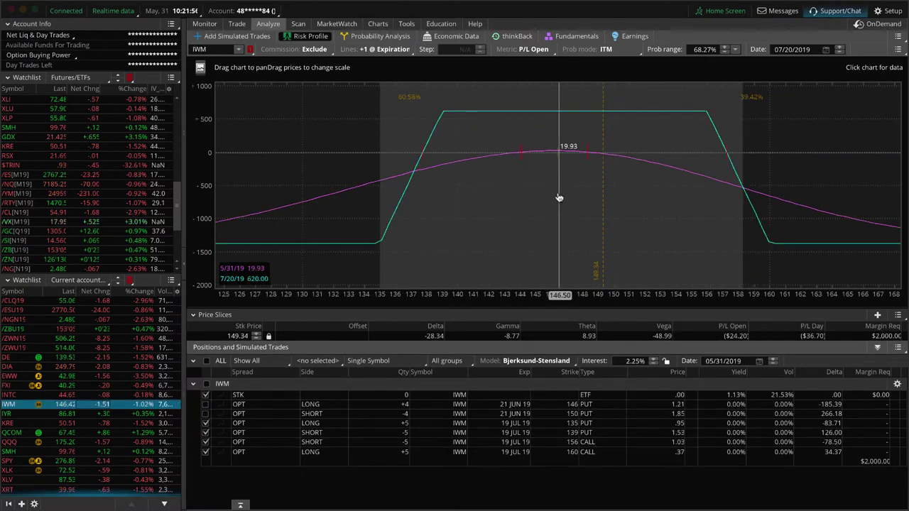
{"action": "left_click", "coordinate": [206, 449]}
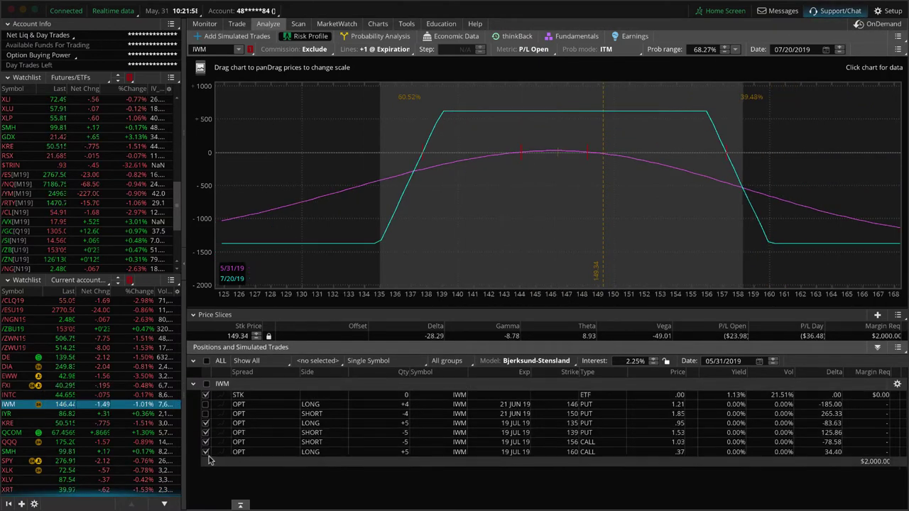
{"action": "left_click", "coordinate": [205, 441]}
{"action": "left_click", "coordinate": [205, 433]}
{"action": "left_click", "coordinate": [205, 422]}
{"action": "left_click", "coordinate": [205, 414]}
{"action": "left_click", "coordinate": [205, 404]}
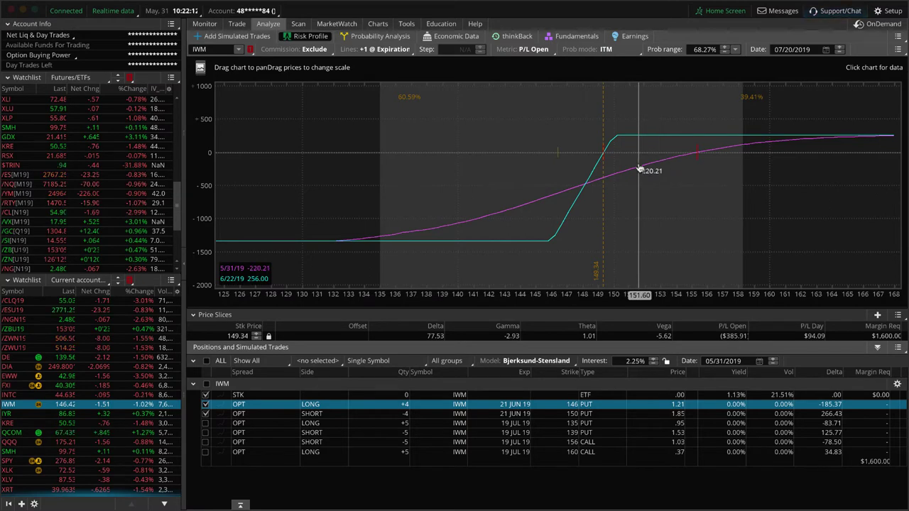
{"action": "left_click", "coordinate": [236, 23]}
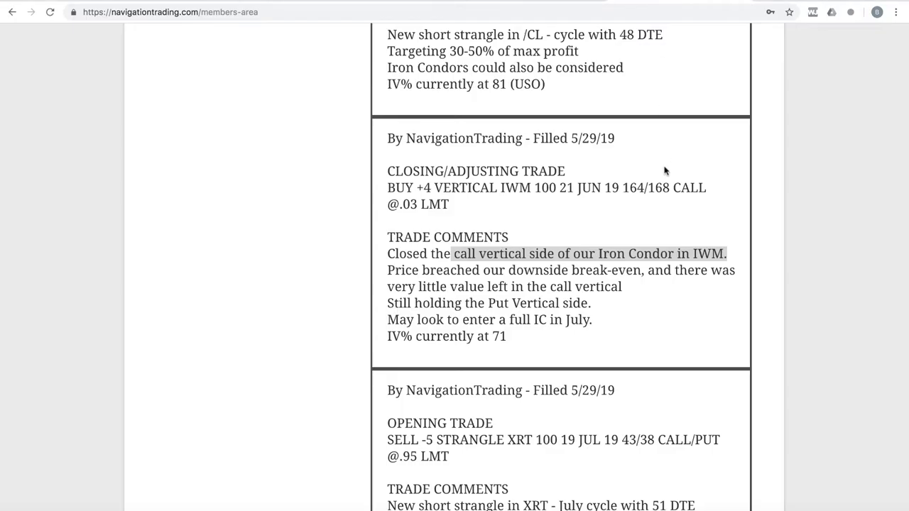
Scroll to the 5/30/19 SELL -1 STRANGLE 64/51 alert and highlight its '/CL' symbol.
{"action": "scroll", "coordinate": [663, 170], "scroll_direction": "up", "scroll_amount": 3}
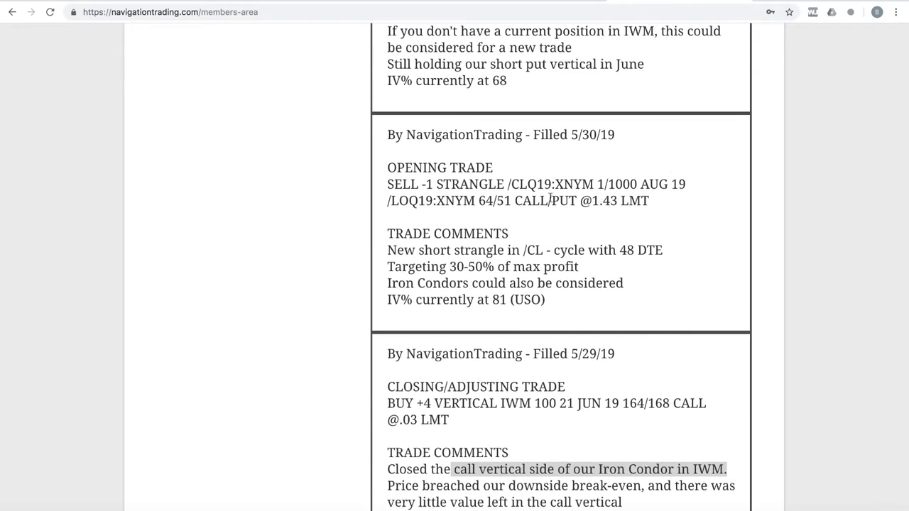
{"action": "left_click_drag", "start_coordinate": [528, 184], "coordinate": [508, 184]}
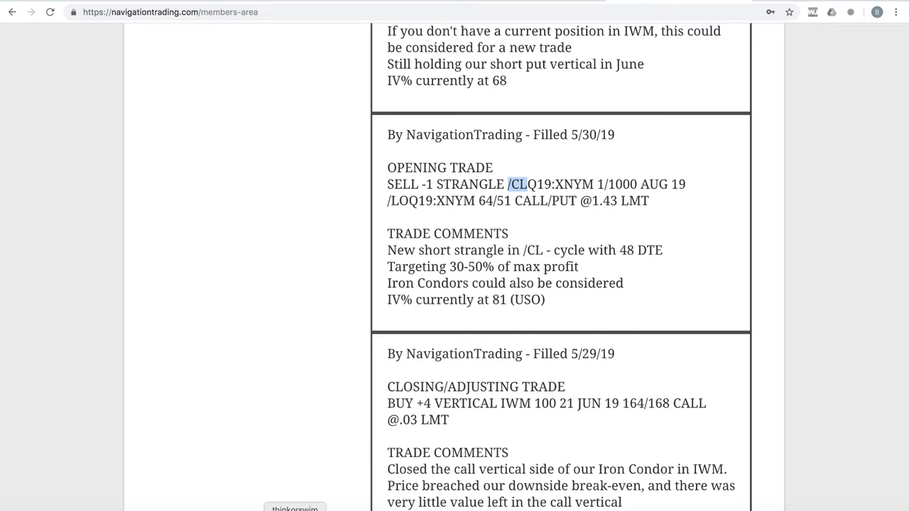
Load /CLQ19 and widen its 51 put/64 call strangle risk profile to a 47–69 price range.
{"action": "left_click", "coordinate": [295, 506]}
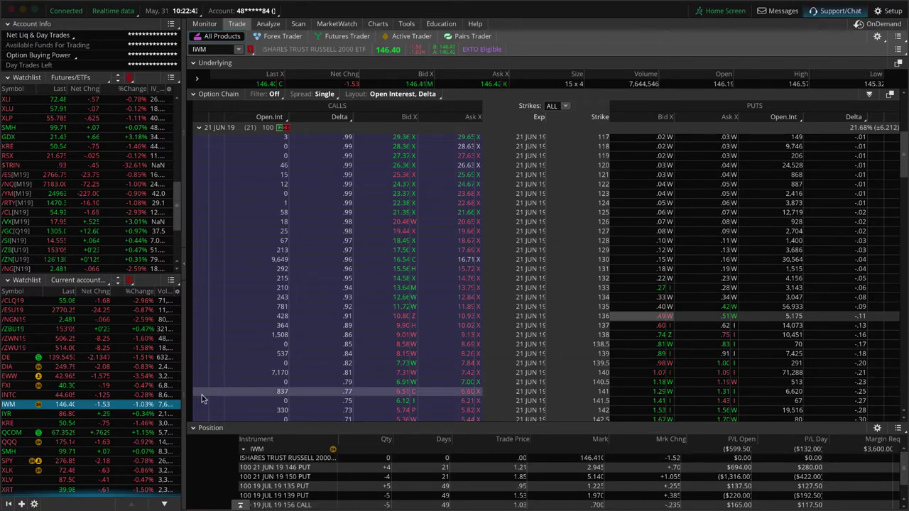
{"action": "left_click", "coordinate": [115, 302]}
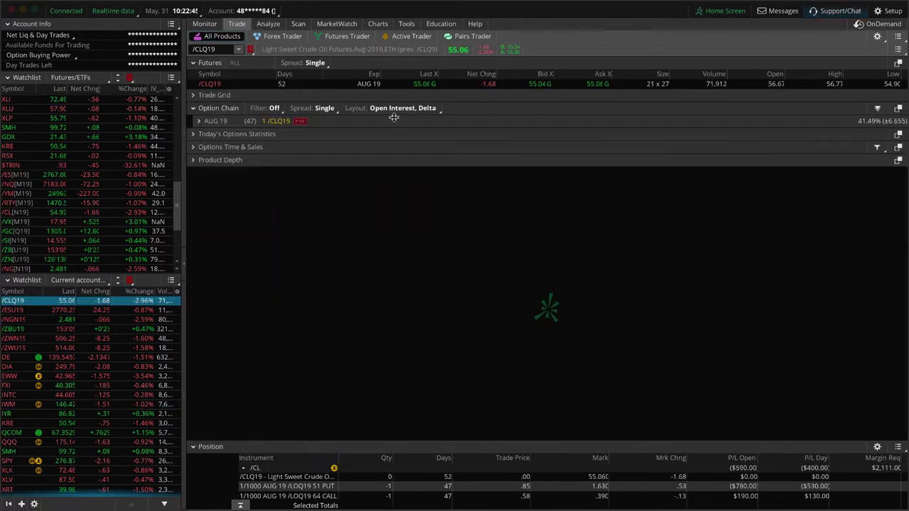
{"action": "left_click", "coordinate": [267, 23]}
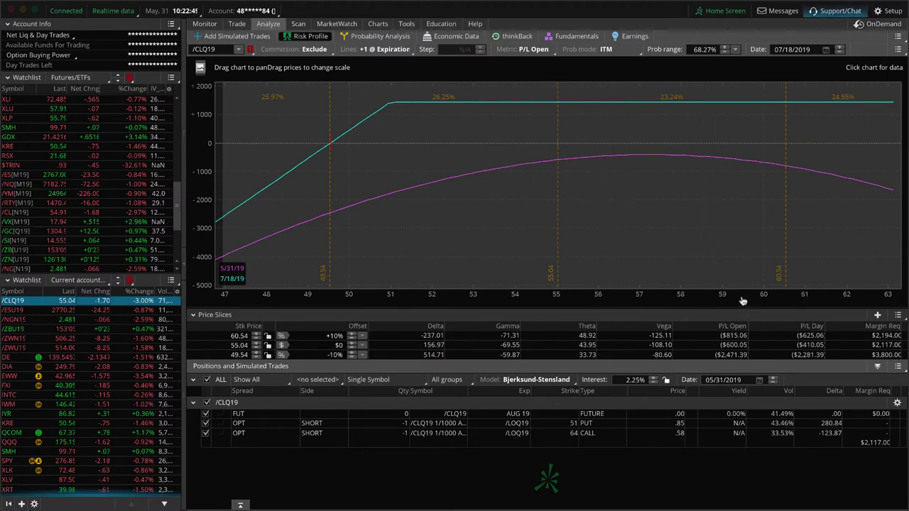
{"action": "left_click_drag", "start_coordinate": [743, 297], "coordinate": [605, 297]}
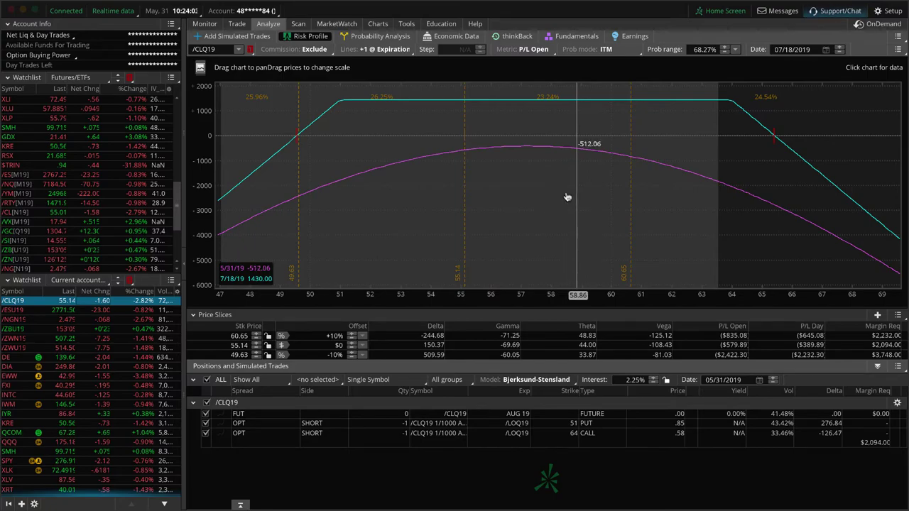
Highlight the XLK roll alert's '50% of max profit' note, then load XLK's July 73/78 put vertical risk profile.
{"action": "key", "text": "super+Tab"}
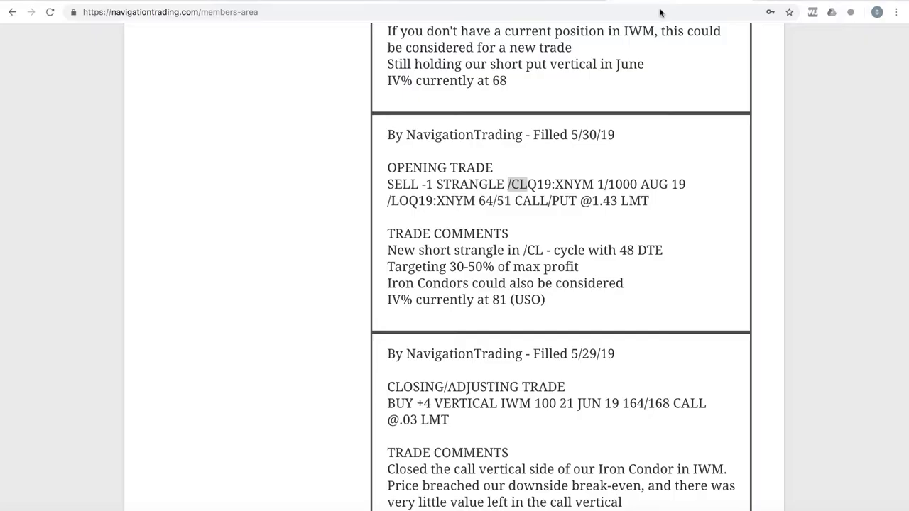
{"action": "scroll", "coordinate": [646, 146], "scroll_direction": "up", "scroll_amount": 5}
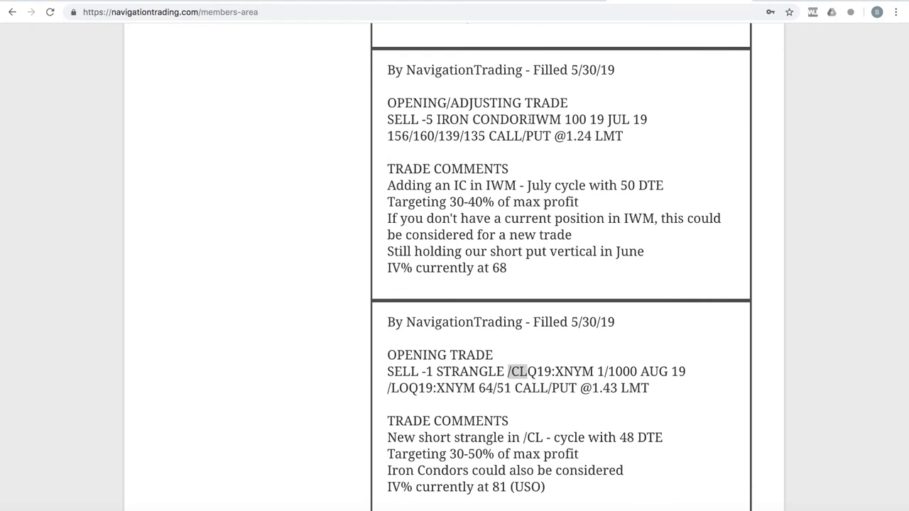
{"action": "left_click_drag", "start_coordinate": [531, 119], "coordinate": [565, 120]}
{"action": "scroll", "coordinate": [561, 179], "scroll_direction": "up", "scroll_amount": 8}
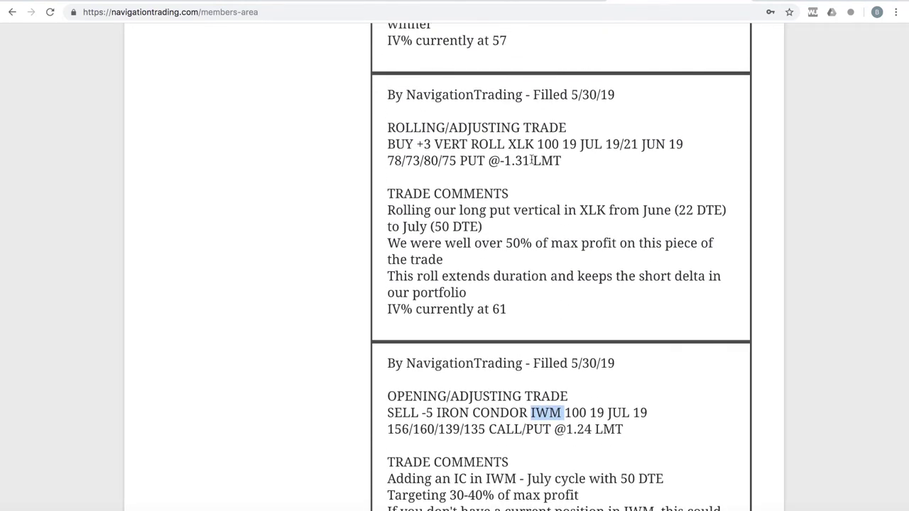
{"action": "left_click_drag", "start_coordinate": [534, 144], "coordinate": [519, 144]}
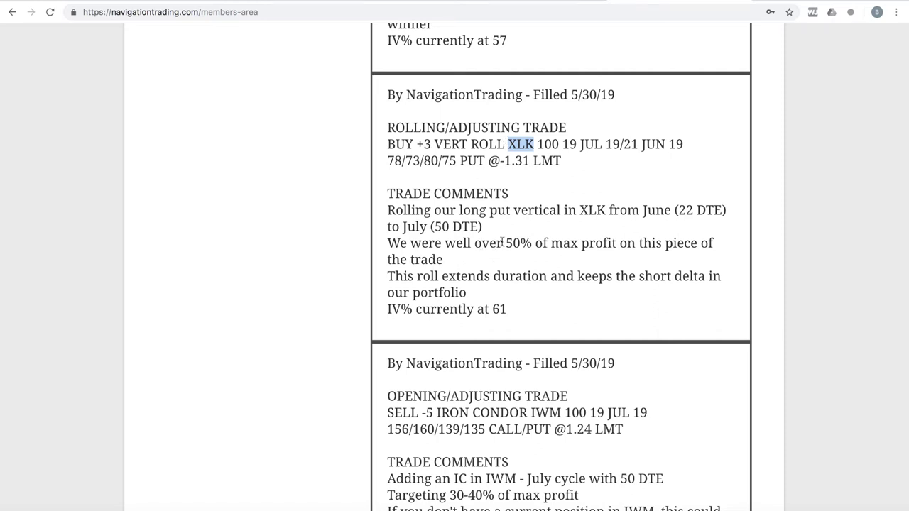
{"action": "left_click_drag", "start_coordinate": [503, 243], "coordinate": [703, 245]}
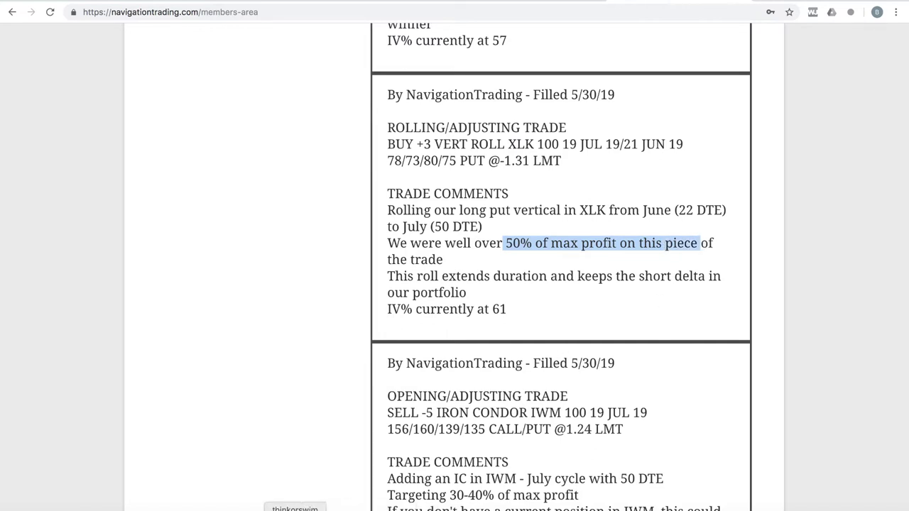
{"action": "left_click", "coordinate": [294, 505]}
{"action": "left_click", "coordinate": [84, 470]}
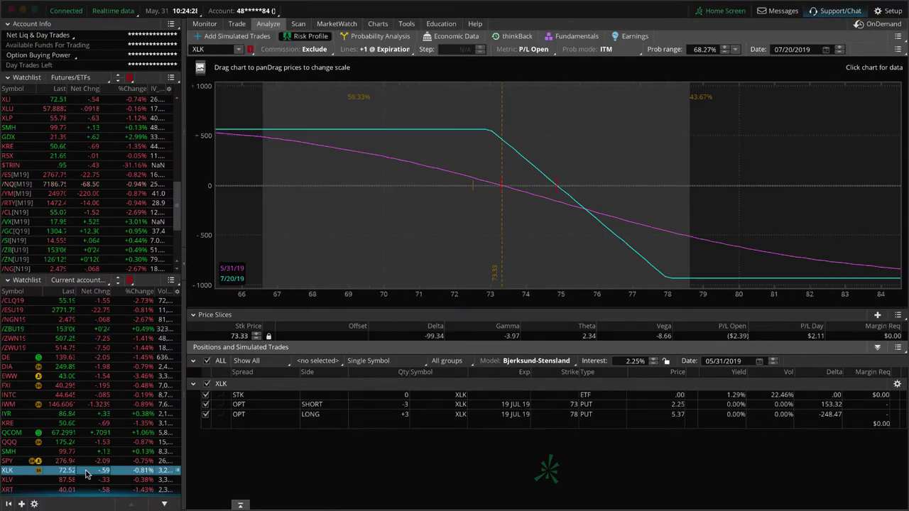
Highlight BA and the 'Booked over 50% of max profit' line in the 5/31/19 closing alert.
{"action": "left_click", "coordinate": [478, 268]}
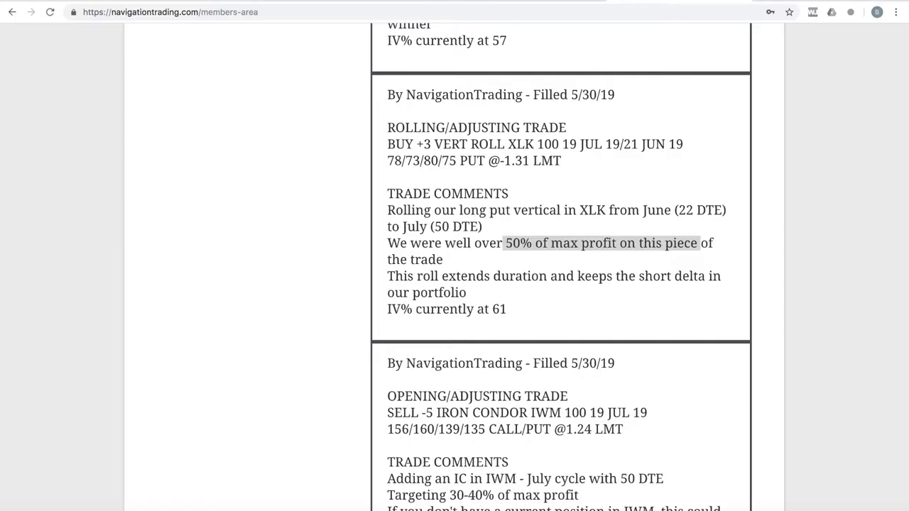
{"action": "scroll", "coordinate": [605, 151], "scroll_direction": "up", "scroll_amount": 5}
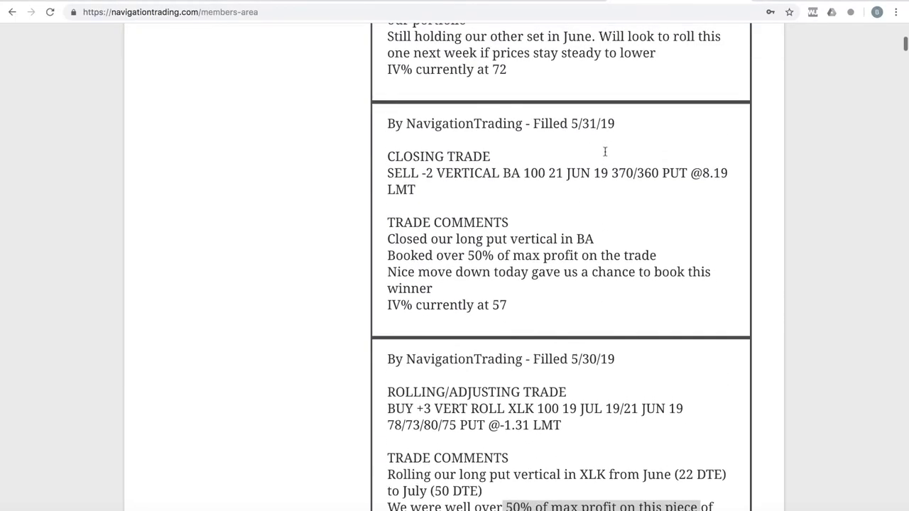
{"action": "scroll", "coordinate": [605, 151], "scroll_direction": "up", "scroll_amount": 1}
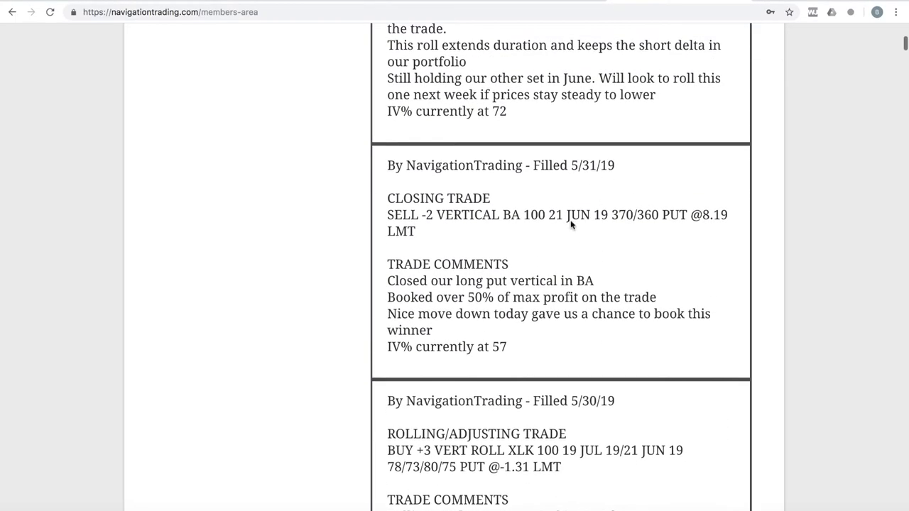
{"action": "left_click_drag", "start_coordinate": [518, 218], "coordinate": [505, 219]}
{"action": "left_click_drag", "start_coordinate": [387, 298], "coordinate": [679, 302]}
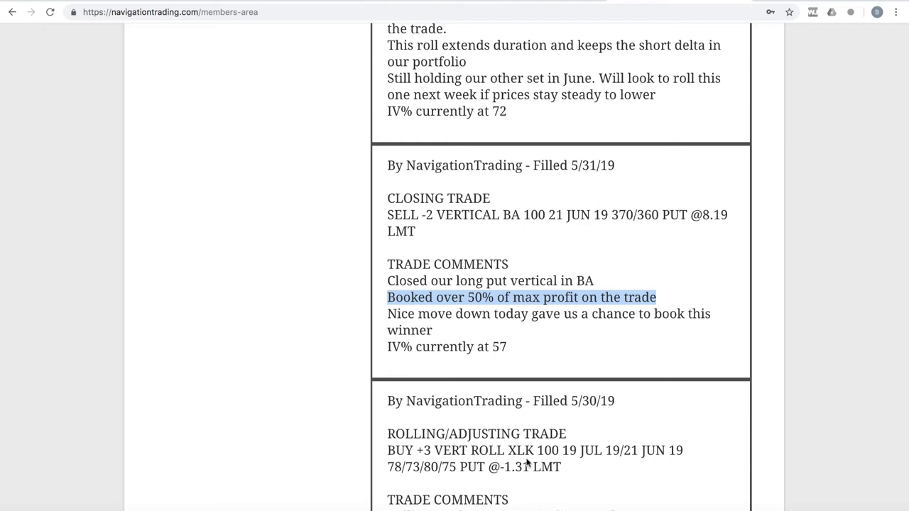
View the XLK price chart in thinkorswim, then change the chart symbol to BA.
{"action": "left_click", "coordinate": [294, 507]}
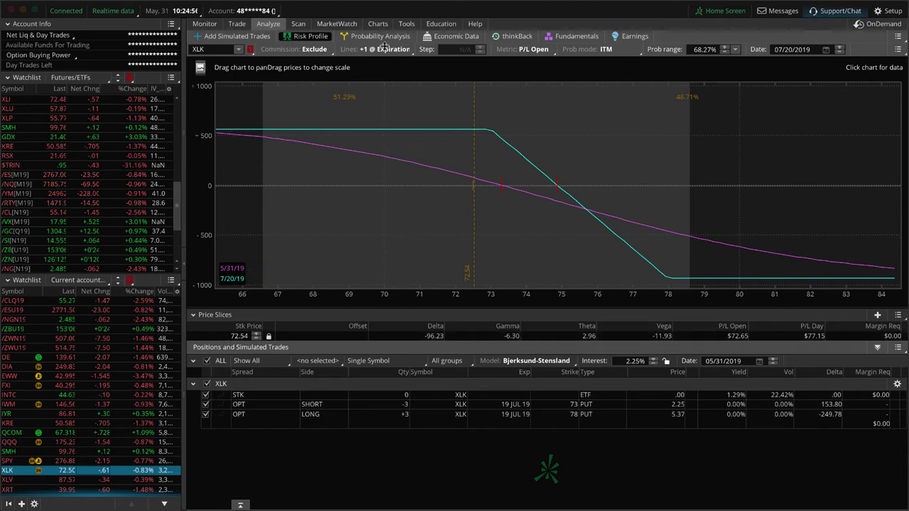
{"action": "left_click", "coordinate": [378, 24]}
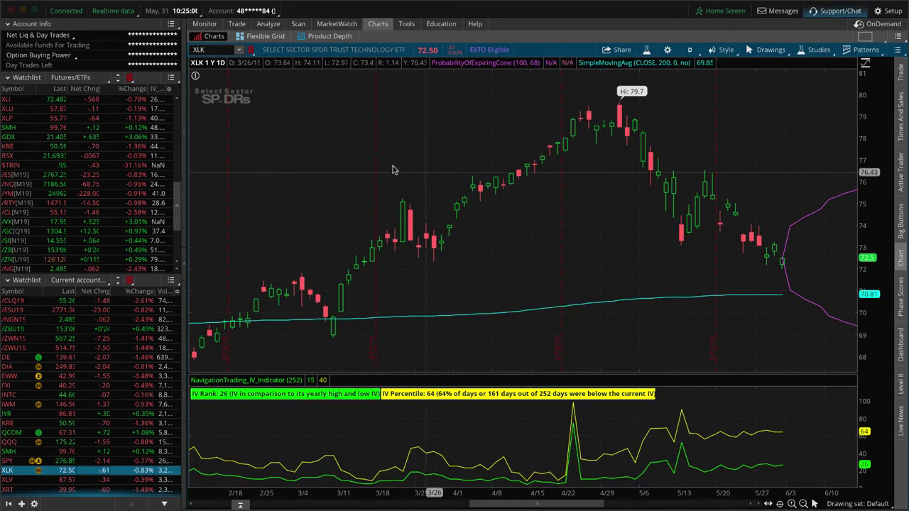
{"action": "left_click", "coordinate": [219, 50]}
{"action": "type", "text": "BA"}
{"action": "key", "text": "Return"}
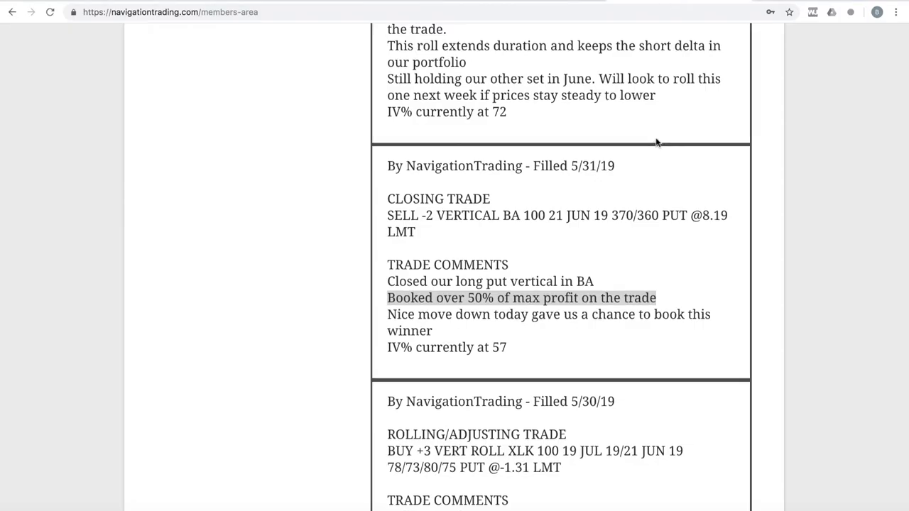
{"action": "scroll", "coordinate": [656, 142], "scroll_direction": "up", "scroll_amount": 4}
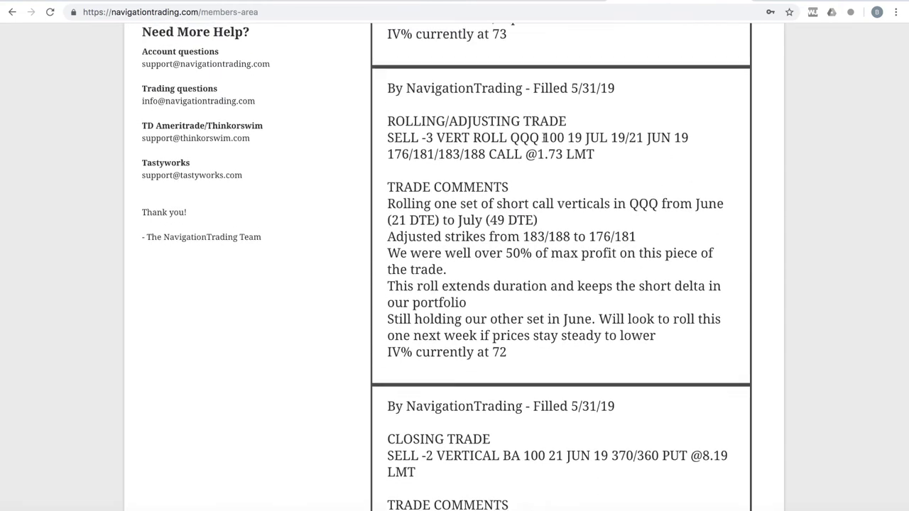
Highlight QQQ and the 'over 50% of max profit' note in the QQQ roll alert.
{"action": "left_click_drag", "start_coordinate": [542, 137], "coordinate": [506, 138]}
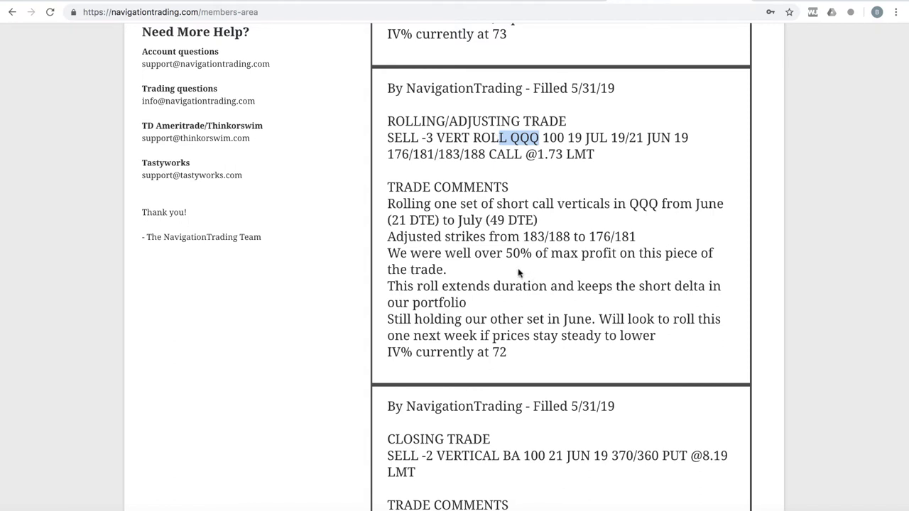
{"action": "left_click_drag", "start_coordinate": [468, 257], "coordinate": [619, 256]}
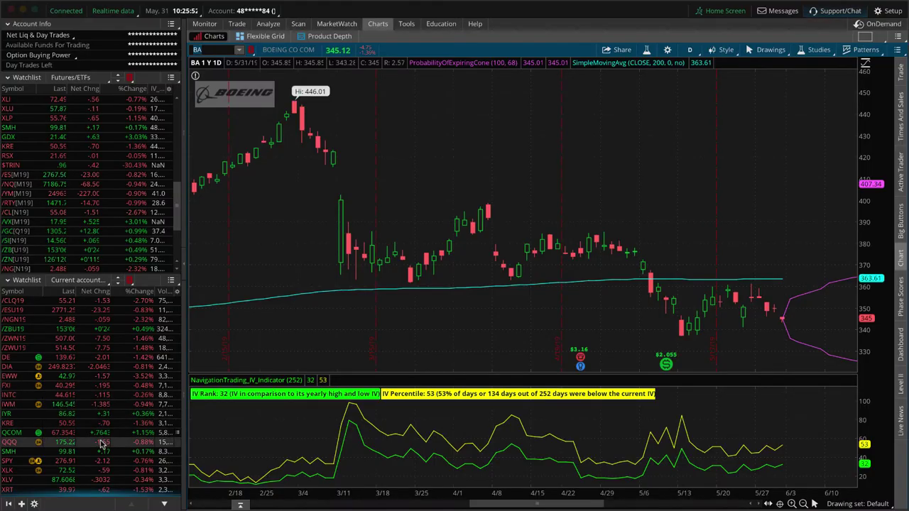
Show QQQ's risk profile with the July 176/181 call legs instead of June 182/185.
{"action": "left_click", "coordinate": [85, 442]}
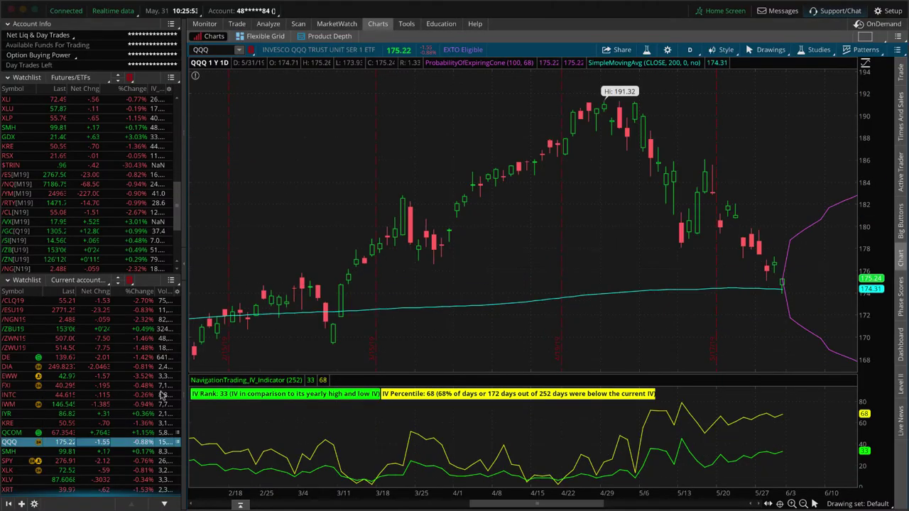
{"action": "left_click", "coordinate": [268, 24]}
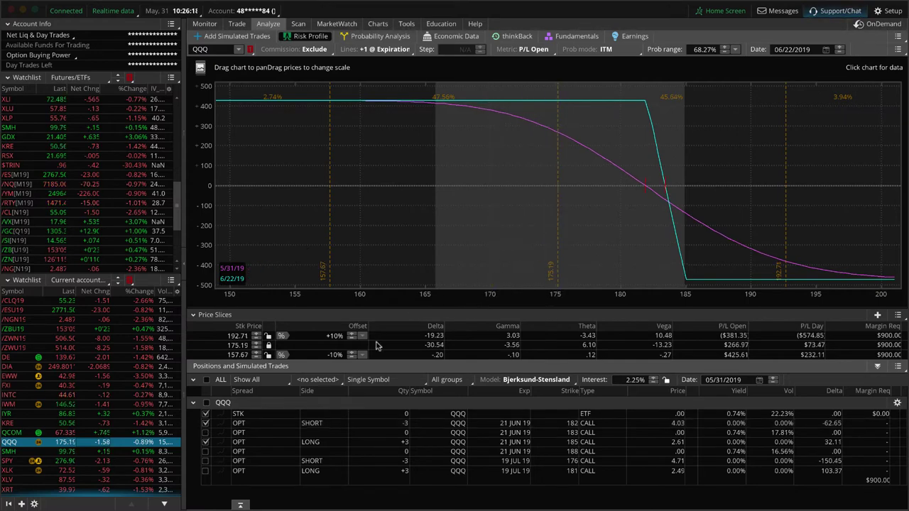
{"action": "left_click", "coordinate": [205, 423]}
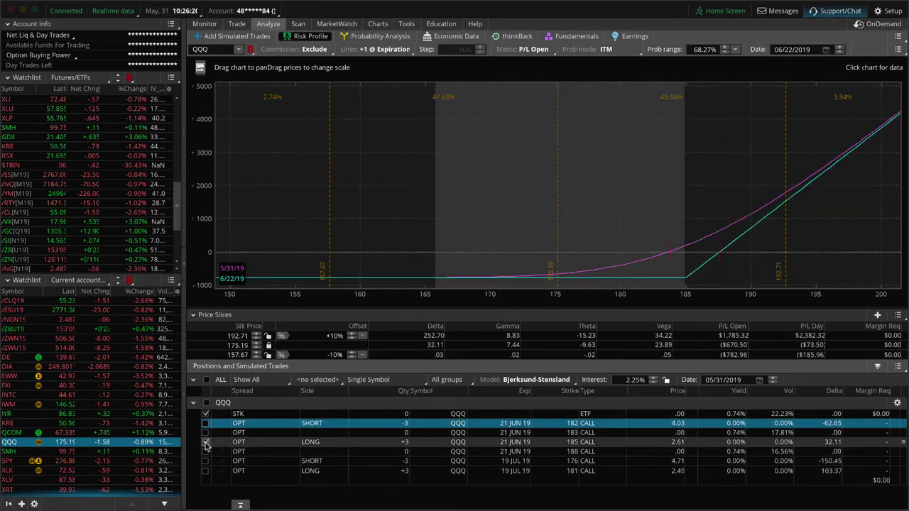
{"action": "left_click", "coordinate": [205, 442]}
{"action": "left_click", "coordinate": [205, 461]}
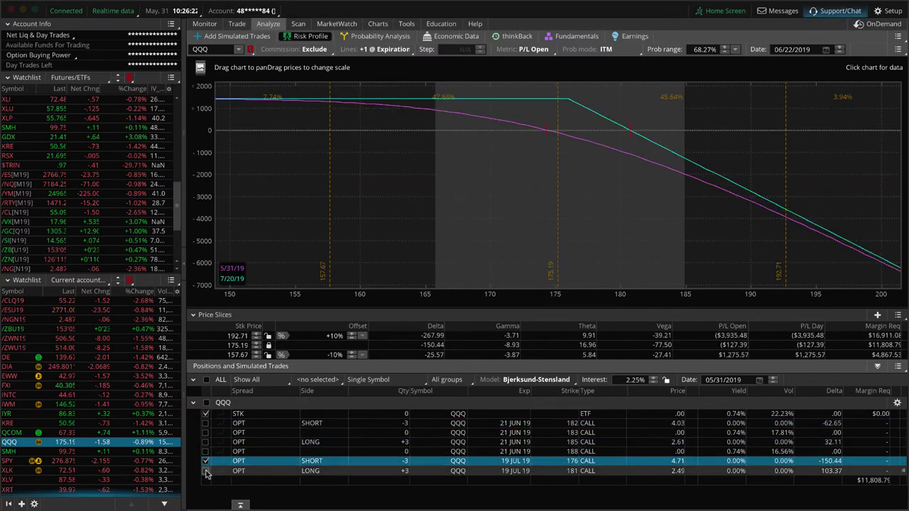
{"action": "left_click", "coordinate": [205, 471]}
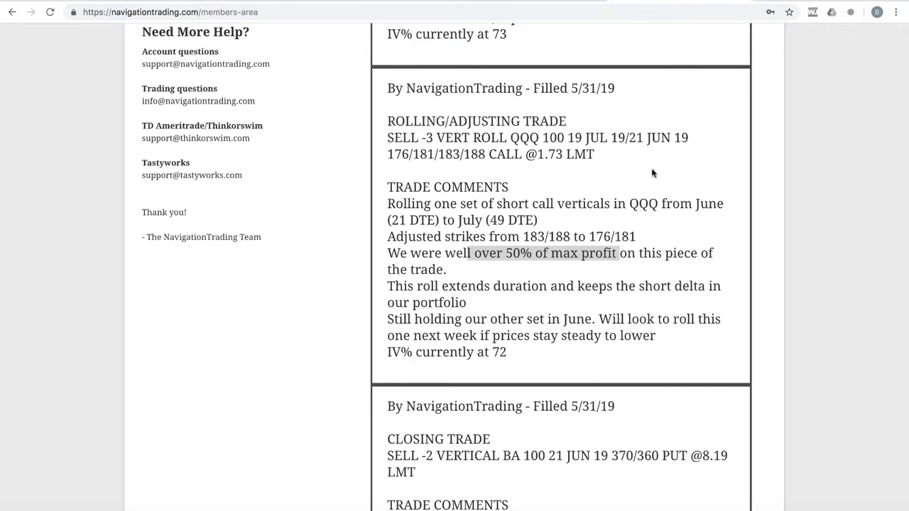
Highlight DIA in the iron condor alert and set a DIA price slice at 249.80.
{"action": "scroll", "coordinate": [652, 173], "scroll_direction": "up", "scroll_amount": 5}
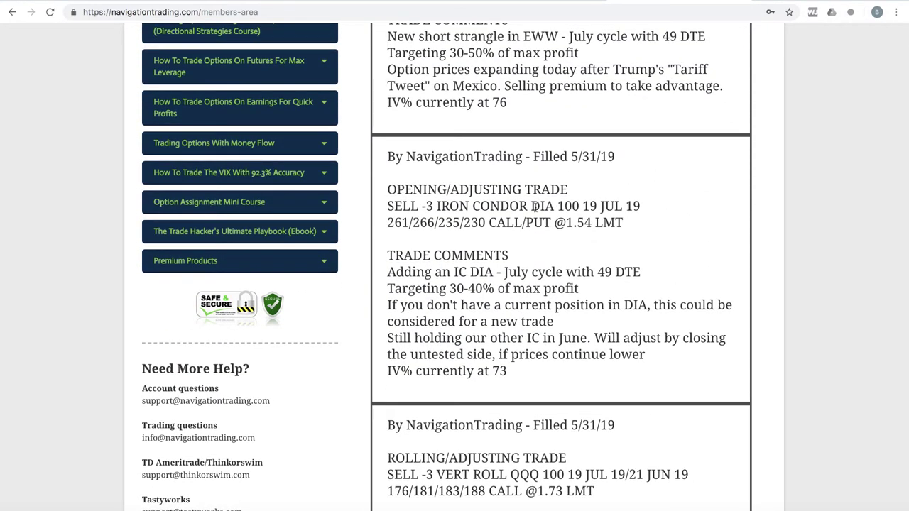
{"action": "left_click_drag", "start_coordinate": [550, 204], "coordinate": [555, 206]}
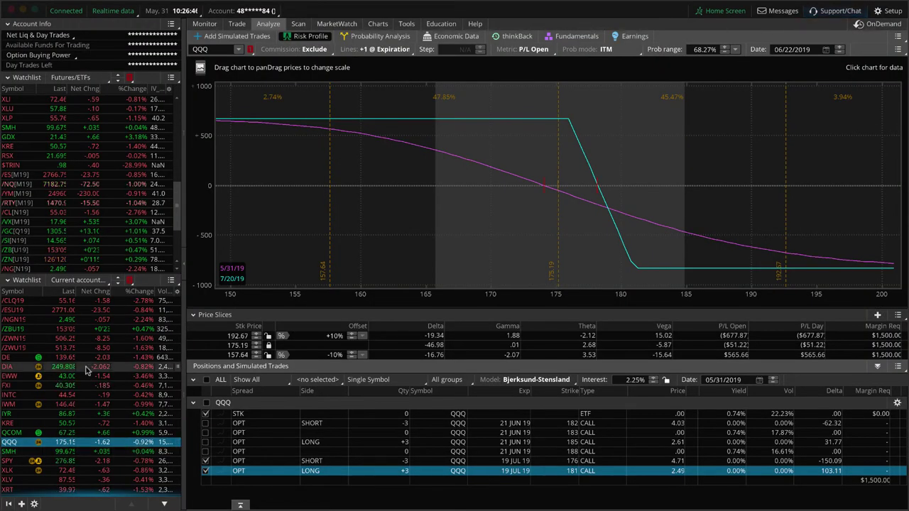
{"action": "left_click", "coordinate": [88, 369]}
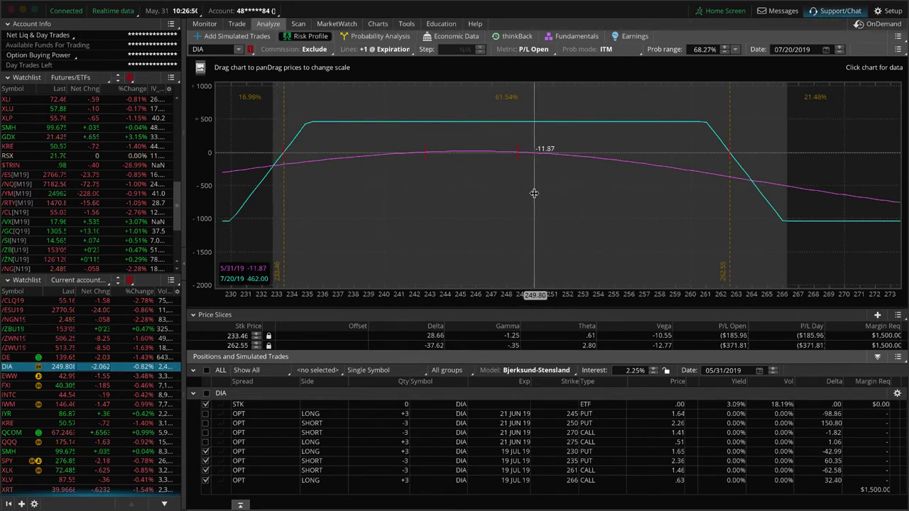
{"action": "left_click", "coordinate": [534, 194]}
Swap the July 230/235/261/266 legs for the June 245/250/270/275 condor and recenter the graph.
{"action": "left_click", "coordinate": [205, 480]}
{"action": "left_click", "coordinate": [205, 470]}
{"action": "left_click", "coordinate": [205, 461]}
{"action": "left_click", "coordinate": [205, 451]}
{"action": "left_click", "coordinate": [206, 442]}
{"action": "left_click", "coordinate": [205, 433]}
{"action": "left_click", "coordinate": [205, 422]}
{"action": "left_click", "coordinate": [205, 413]}
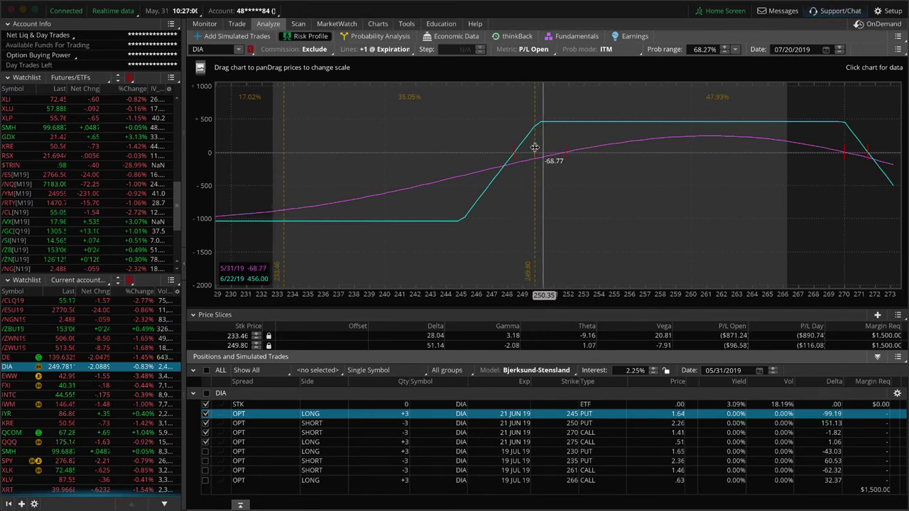
{"action": "left_click_drag", "start_coordinate": [661, 228], "coordinate": [573, 232]}
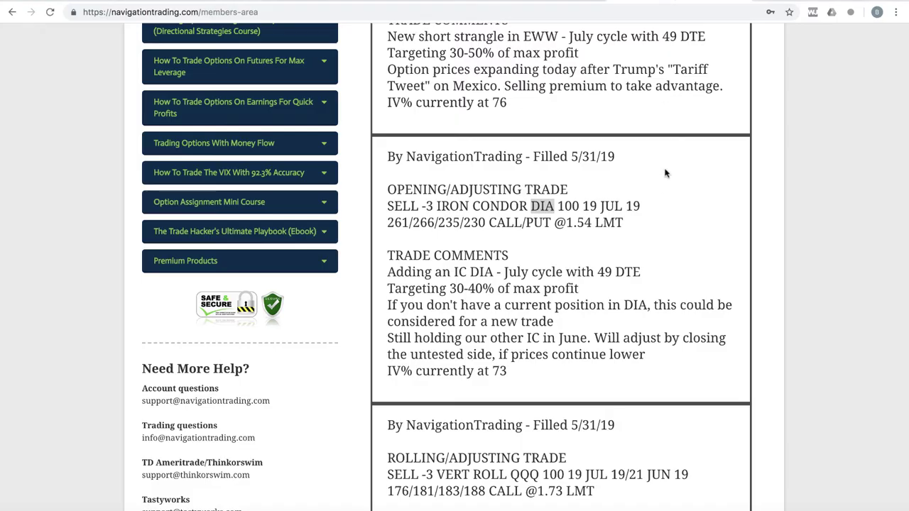
Scroll up to the EWW July 45/40 strangle alert and select the EWW ticker.
{"action": "scroll", "coordinate": [660, 182], "scroll_direction": "up", "scroll_amount": 1}
{"action": "scroll", "coordinate": [660, 182], "scroll_direction": "up", "scroll_amount": 3}
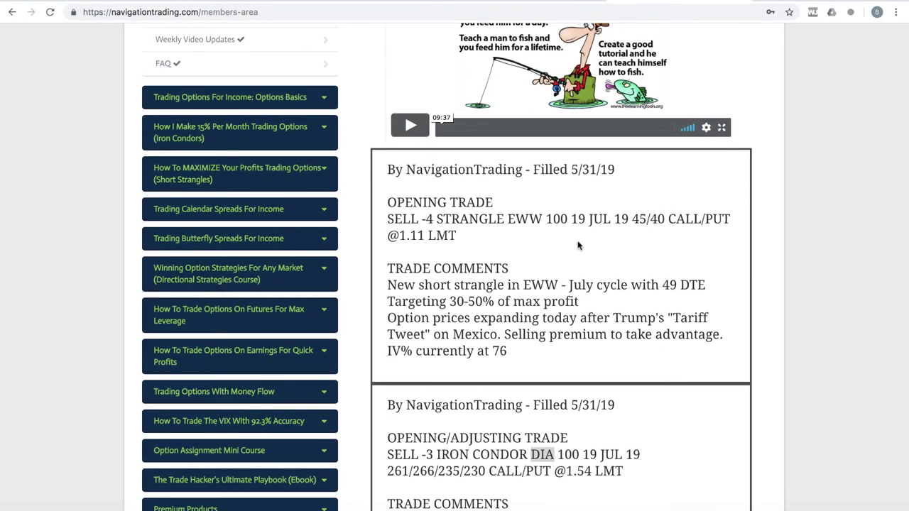
{"action": "double_click", "coordinate": [544, 219]}
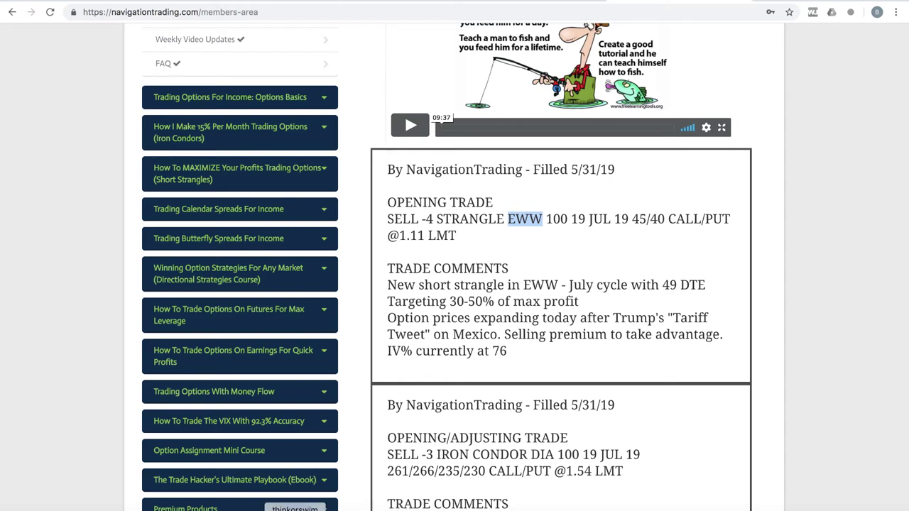
Load EWW, view its price chart, then set a risk-profile price slice at 43.01.
{"action": "left_click", "coordinate": [295, 510]}
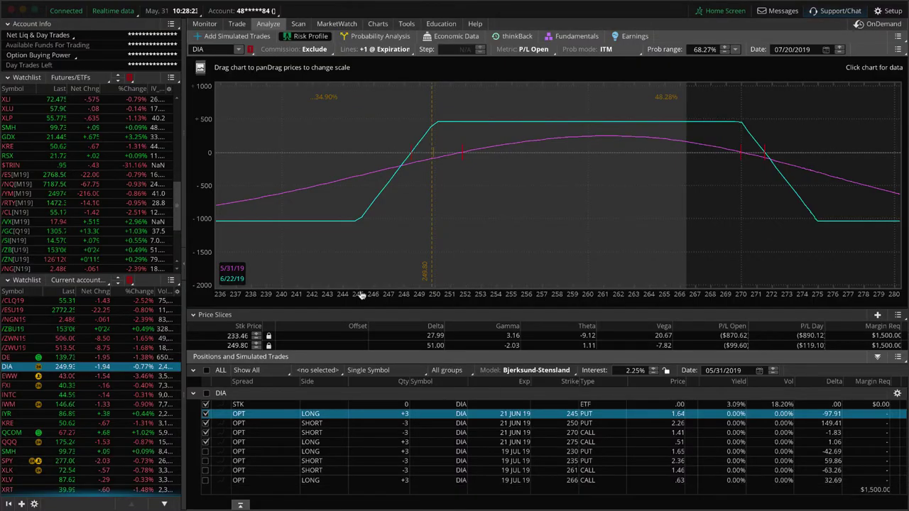
{"action": "left_click", "coordinate": [148, 377]}
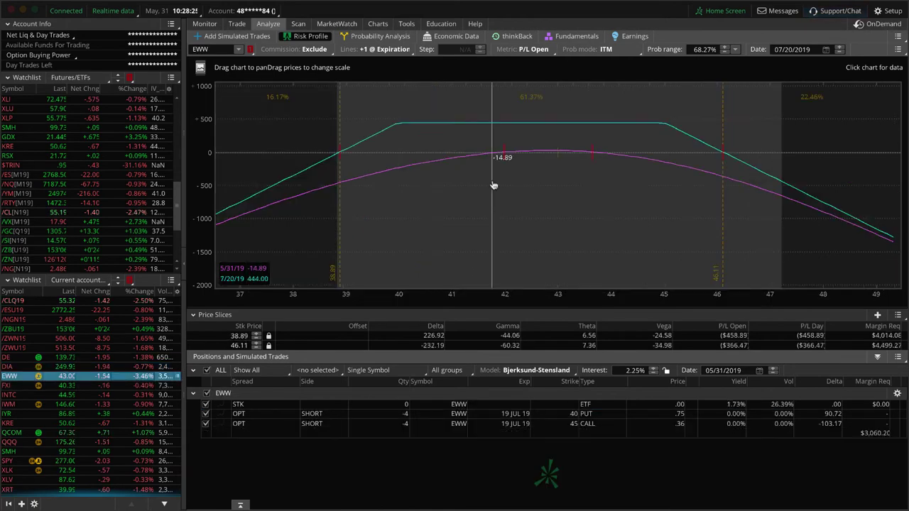
{"action": "left_click", "coordinate": [378, 25]}
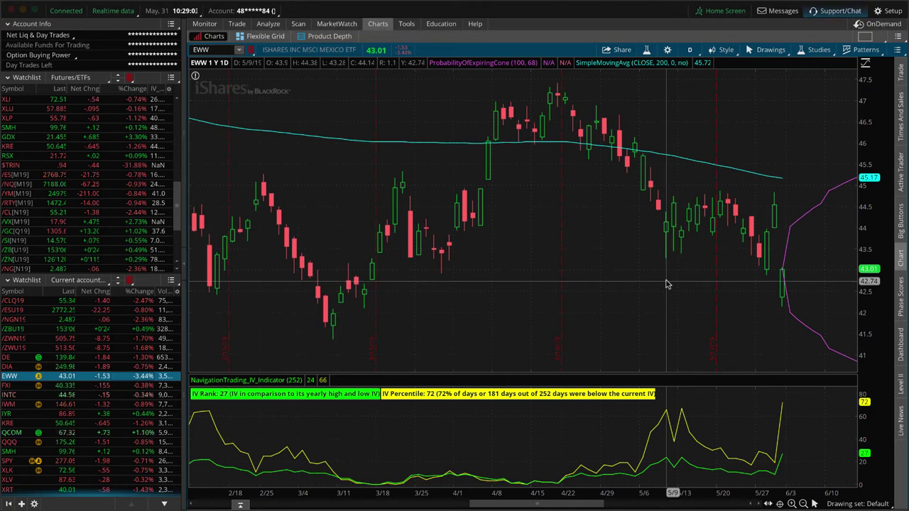
{"action": "left_click", "coordinate": [268, 23]}
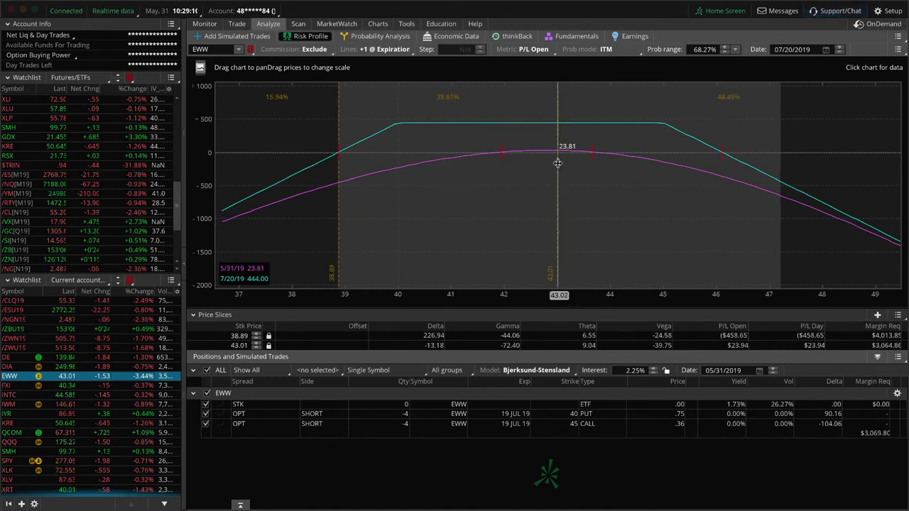
{"action": "left_click", "coordinate": [559, 167]}
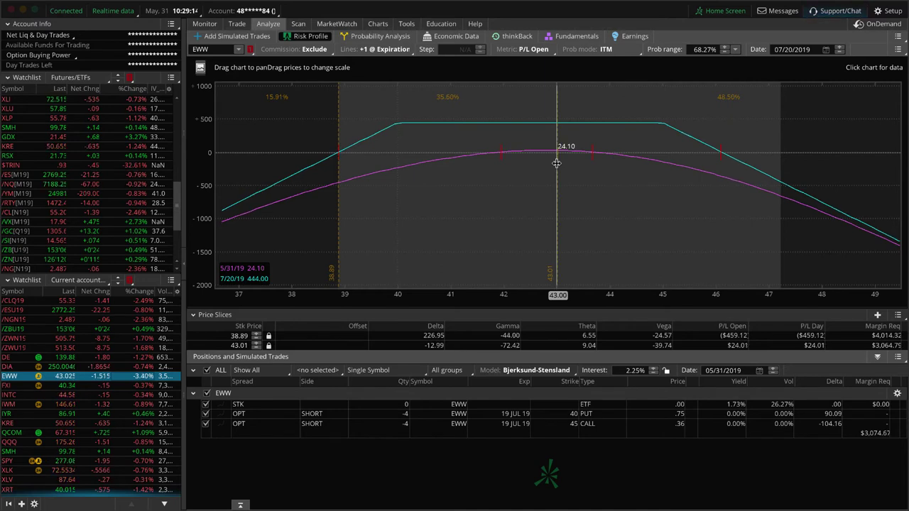
Review /NGN19's risk profile without its put and its chart, then load FXI's chart.
{"action": "left_click", "coordinate": [139, 324]}
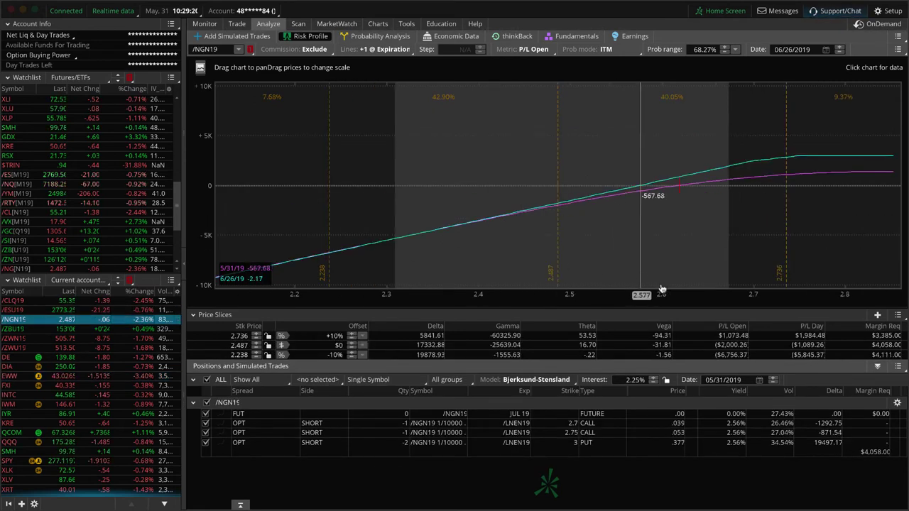
{"action": "left_click_drag", "start_coordinate": [645, 300], "coordinate": [619, 263]}
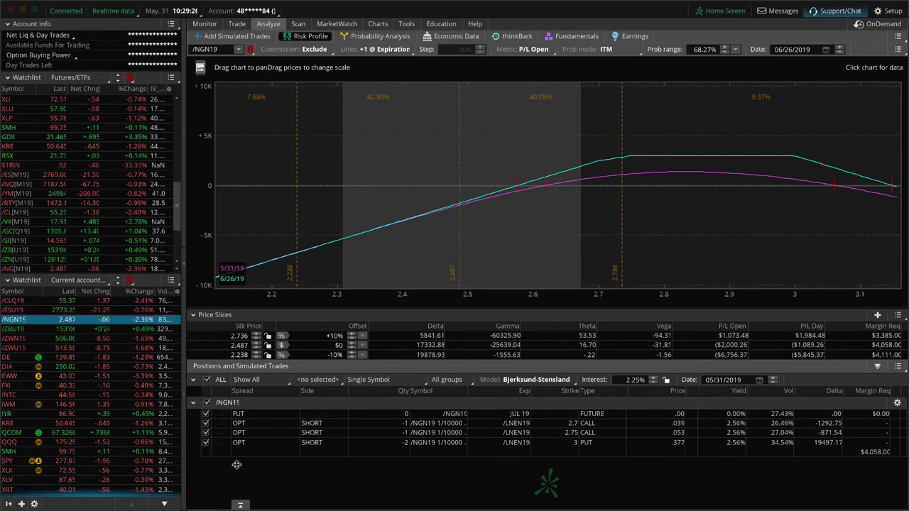
{"action": "left_click", "coordinate": [205, 443]}
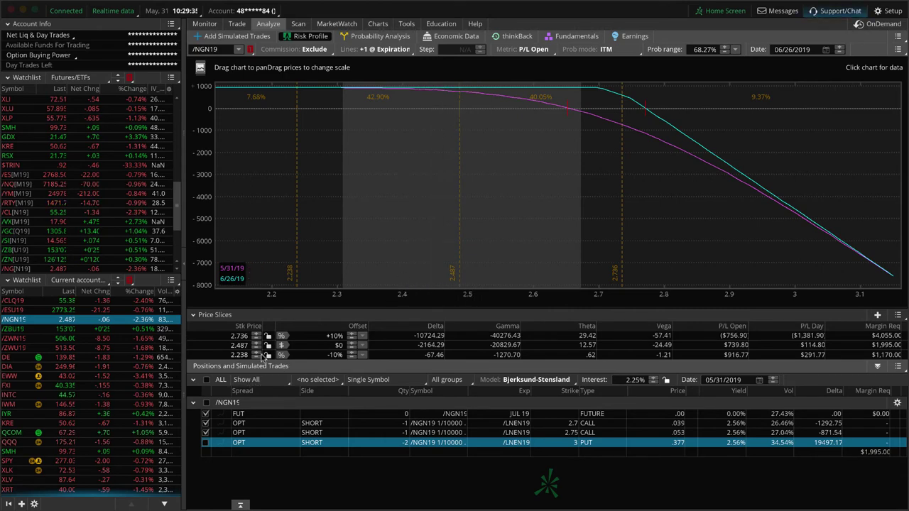
{"action": "left_click", "coordinate": [378, 24]}
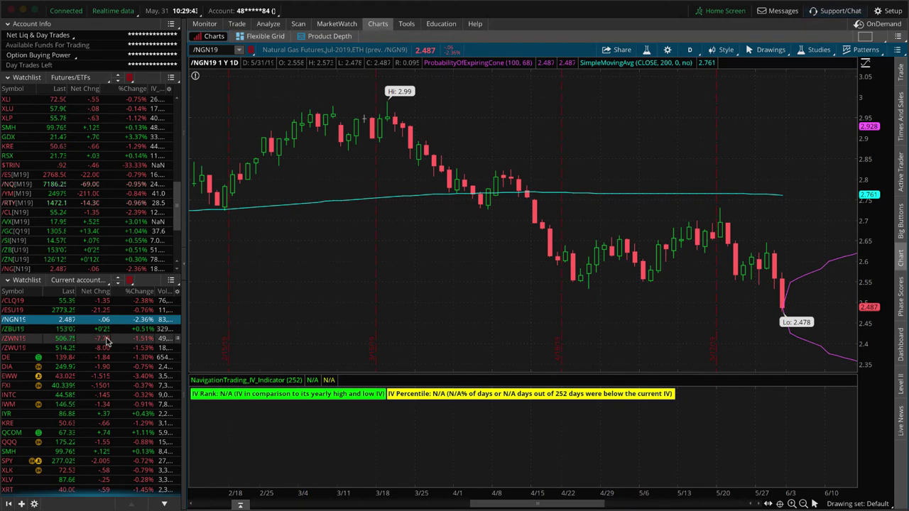
{"action": "left_click", "coordinate": [120, 386]}
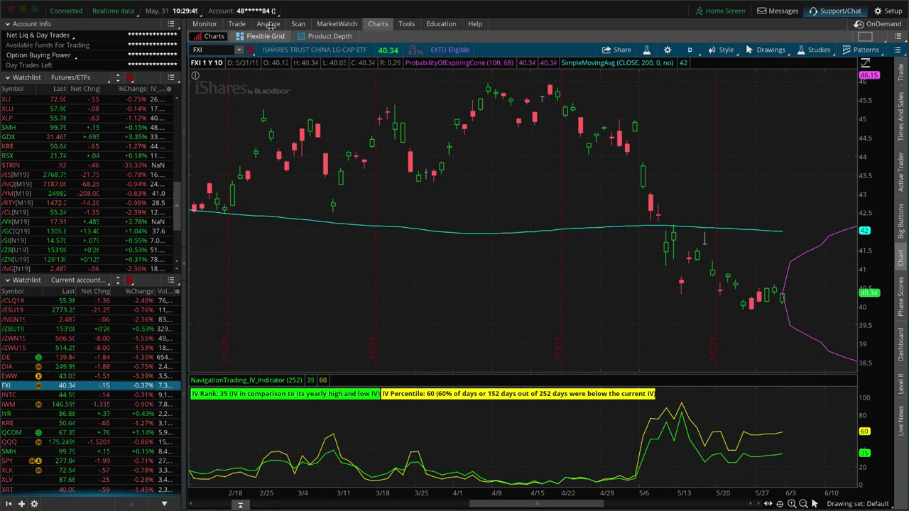
Toggle FXI's 41 and 38 put legs off and back on, then show INTC's risk profile.
{"action": "left_click", "coordinate": [268, 23]}
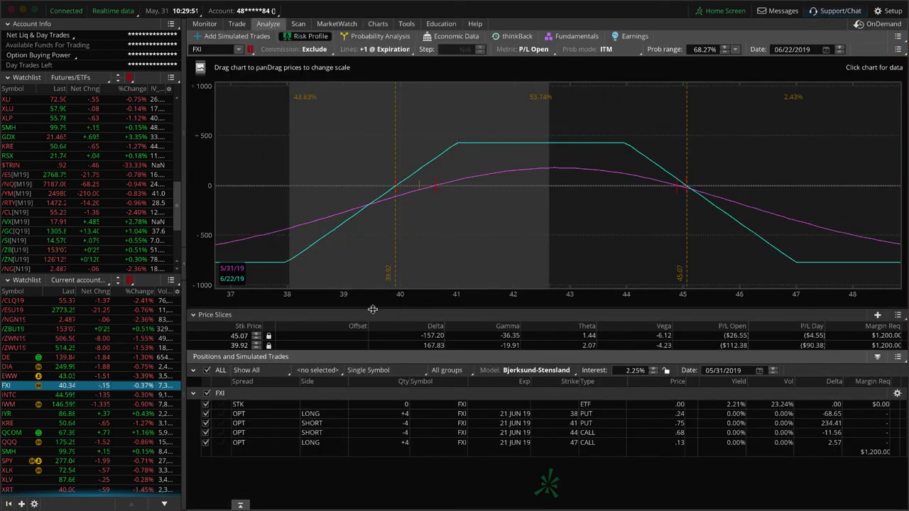
{"action": "left_click", "coordinate": [205, 423]}
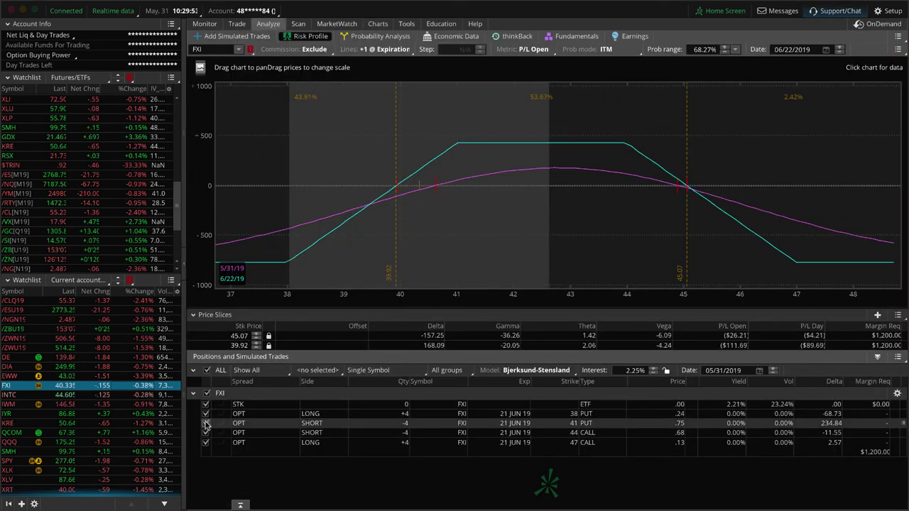
{"action": "left_click", "coordinate": [205, 414]}
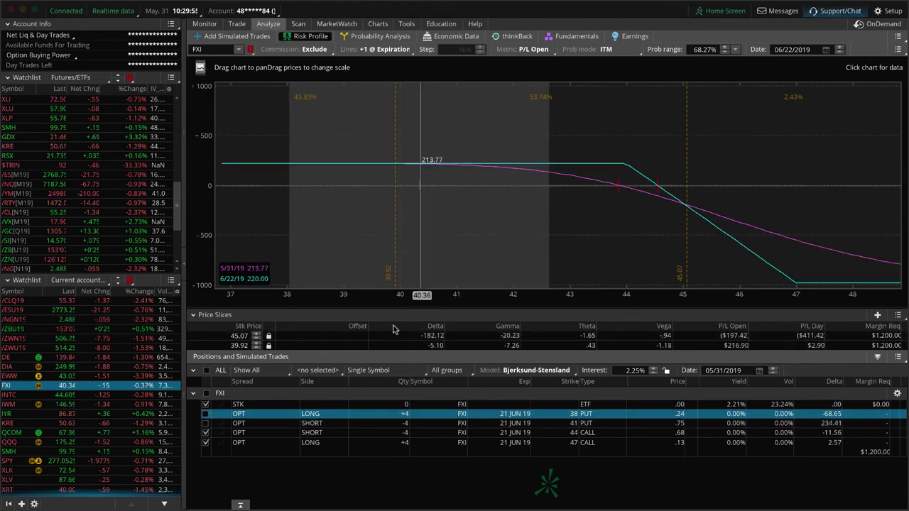
{"action": "left_click", "coordinate": [205, 413]}
{"action": "left_click", "coordinate": [205, 423]}
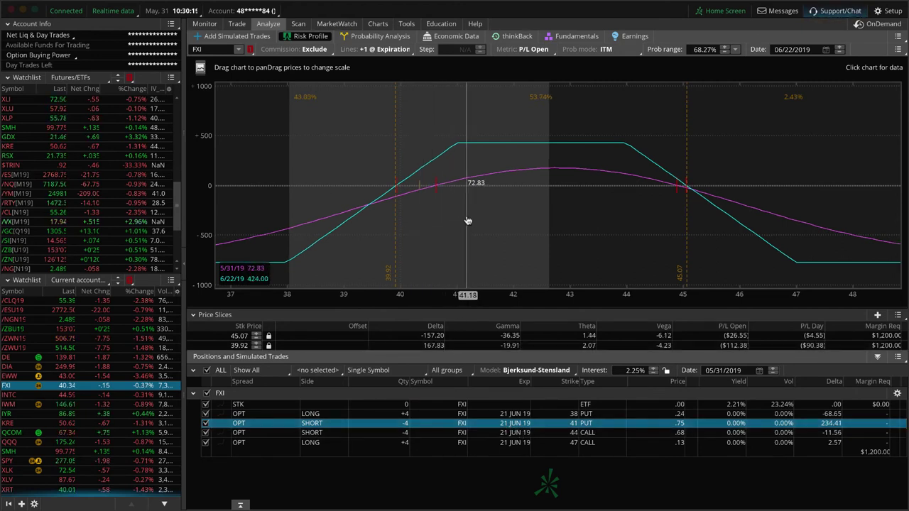
{"action": "left_click", "coordinate": [140, 400]}
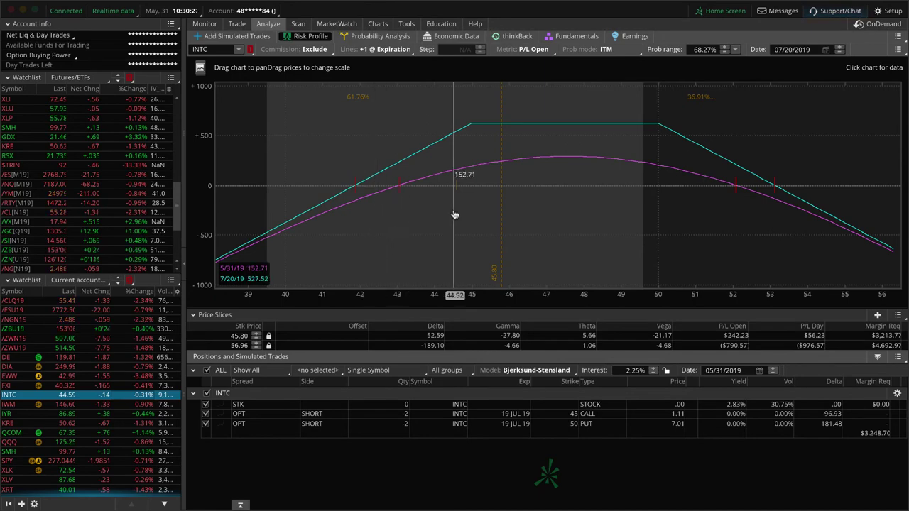
Check INTC's price chart, then view the IWM, IYR and KRE risk profiles in turn.
{"action": "left_click", "coordinate": [379, 24]}
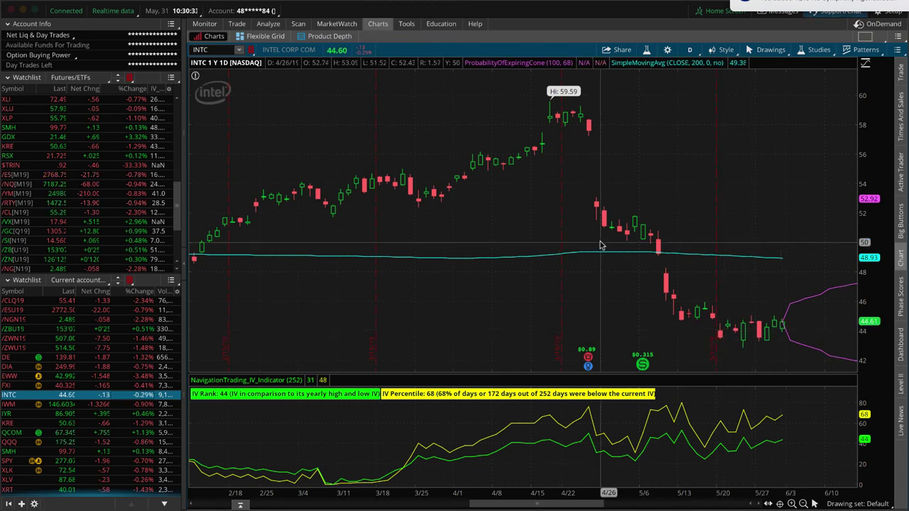
{"action": "left_click", "coordinate": [268, 23]}
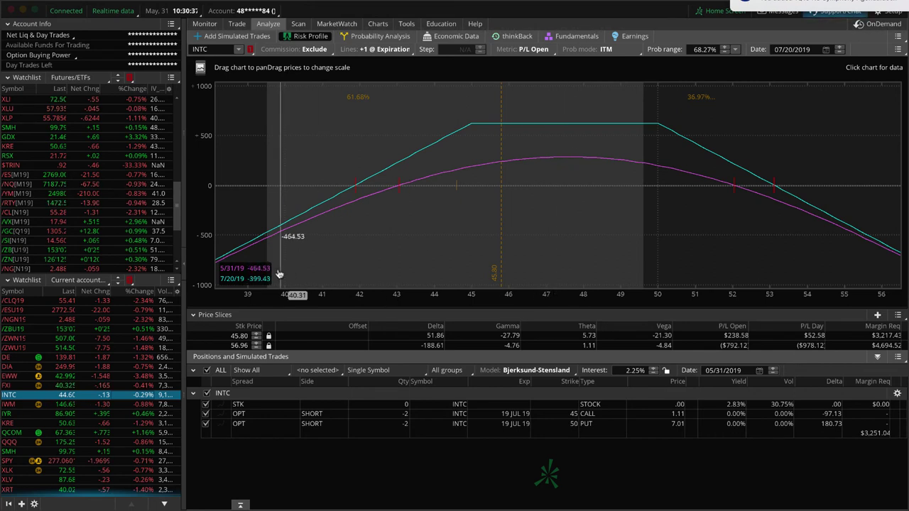
{"action": "left_click", "coordinate": [146, 406]}
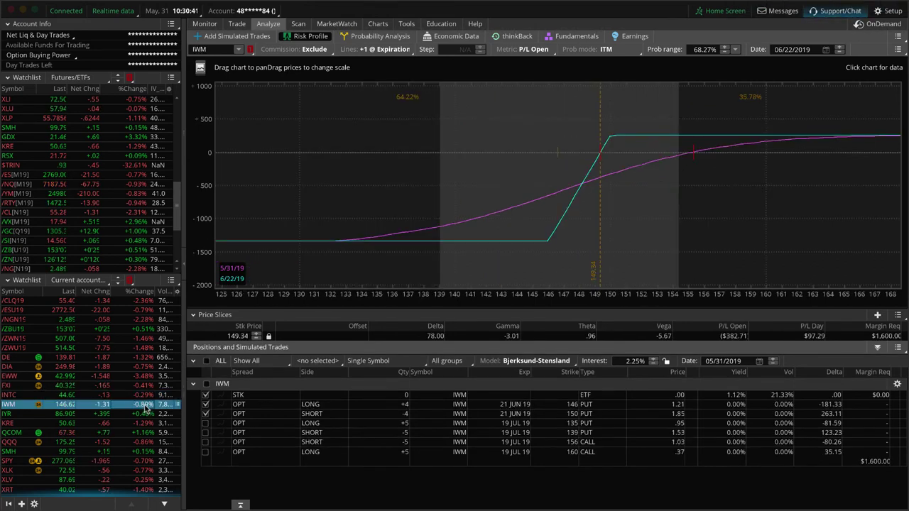
{"action": "left_click", "coordinate": [146, 413]}
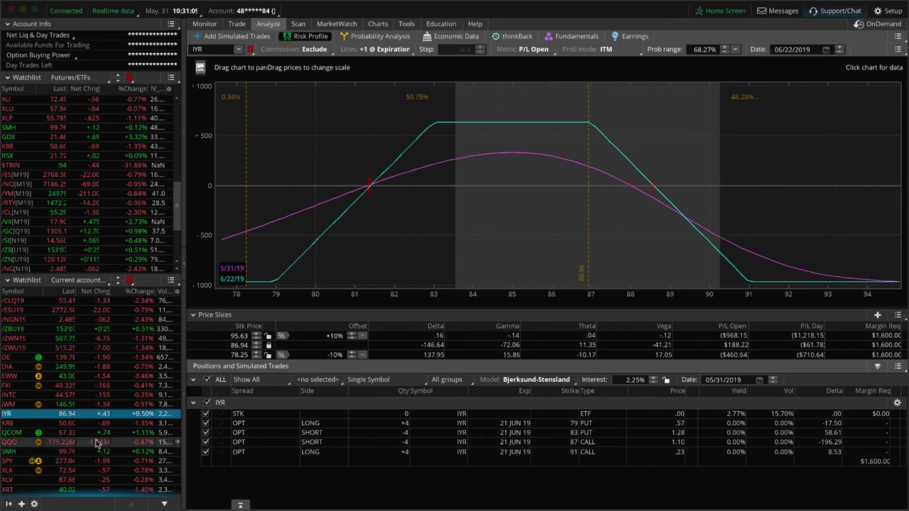
{"action": "left_click", "coordinate": [138, 423]}
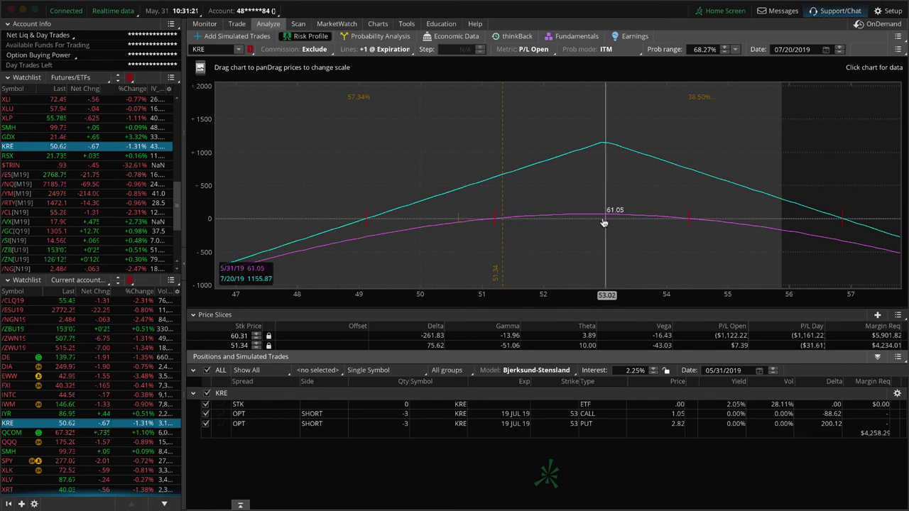
Review QCOM's risk profile with a 67.29 price slice, then the SMH and SPY profiles.
{"action": "left_click", "coordinate": [143, 434]}
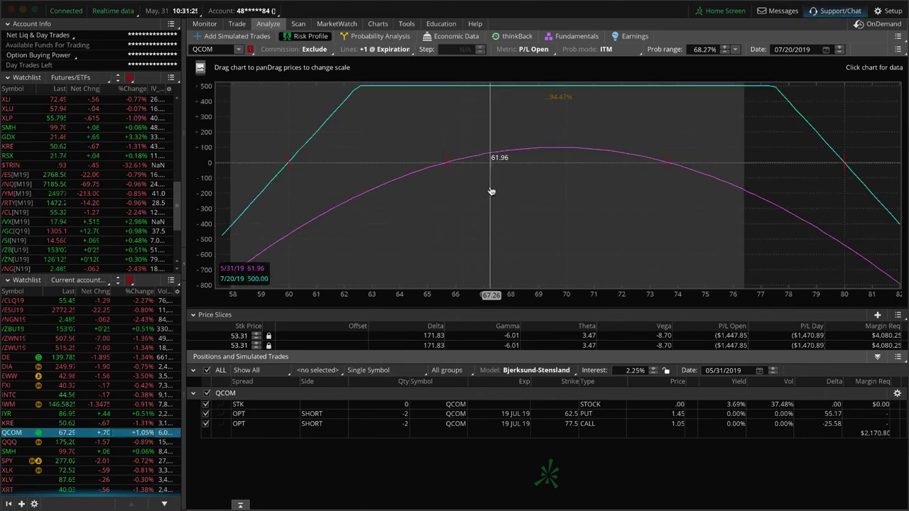
{"action": "left_click", "coordinate": [490, 186]}
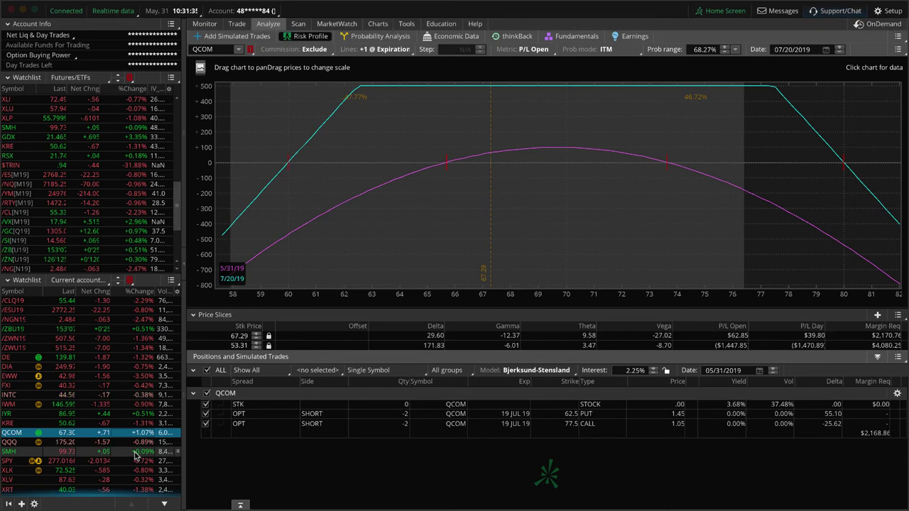
{"action": "left_click", "coordinate": [134, 454]}
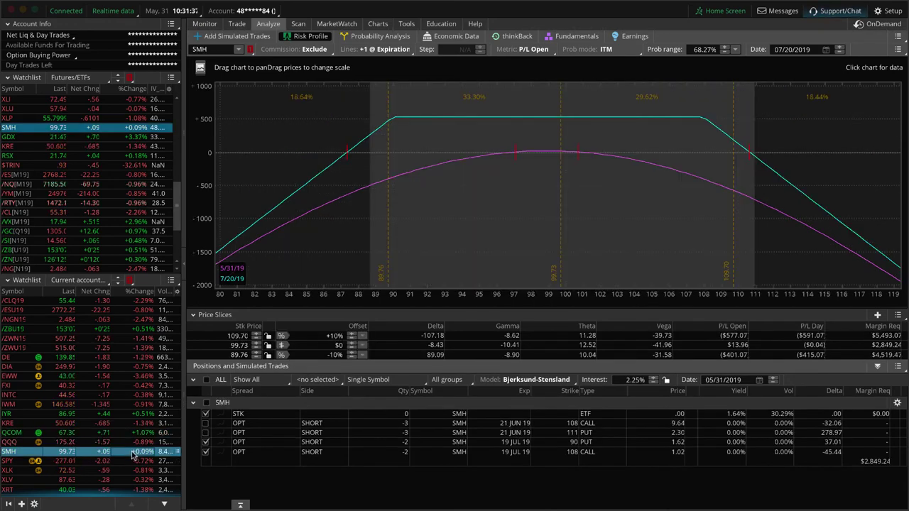
{"action": "scroll", "coordinate": [130, 453], "scroll_direction": "down", "scroll_amount": 1}
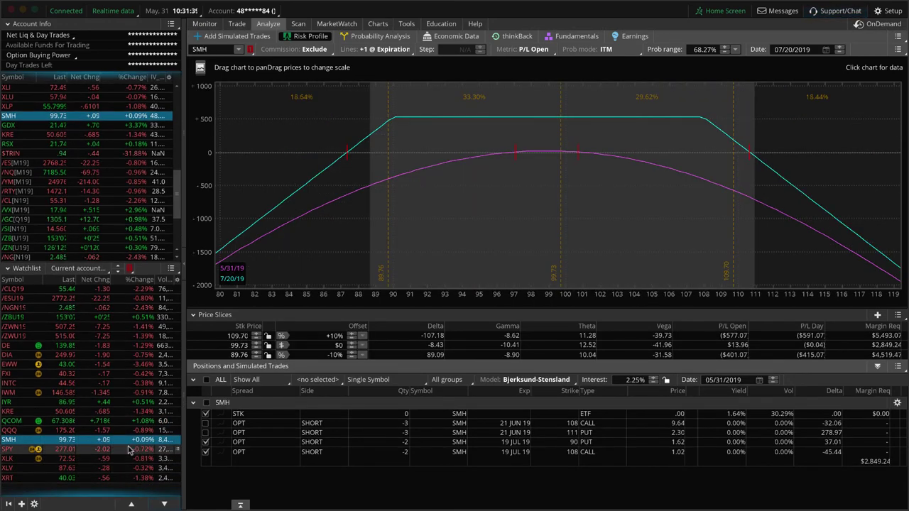
{"action": "left_click", "coordinate": [131, 450]}
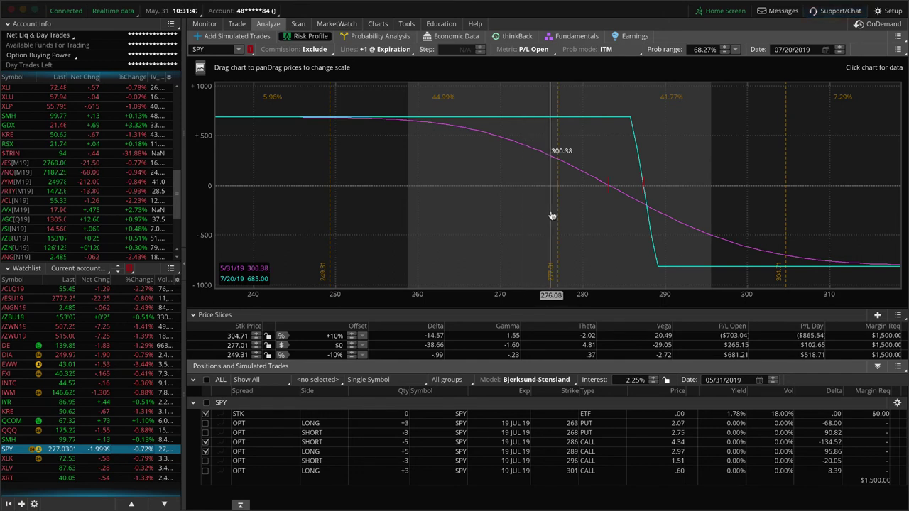
Graph SPY as a 263/268 put, 296/301 call iron condor, then view the XLV and XRT profiles.
{"action": "left_click", "coordinate": [205, 423]}
{"action": "left_click", "coordinate": [206, 433]}
{"action": "left_click", "coordinate": [205, 441]}
{"action": "left_click", "coordinate": [205, 452]}
{"action": "left_click", "coordinate": [205, 460]}
{"action": "left_click", "coordinate": [205, 470]}
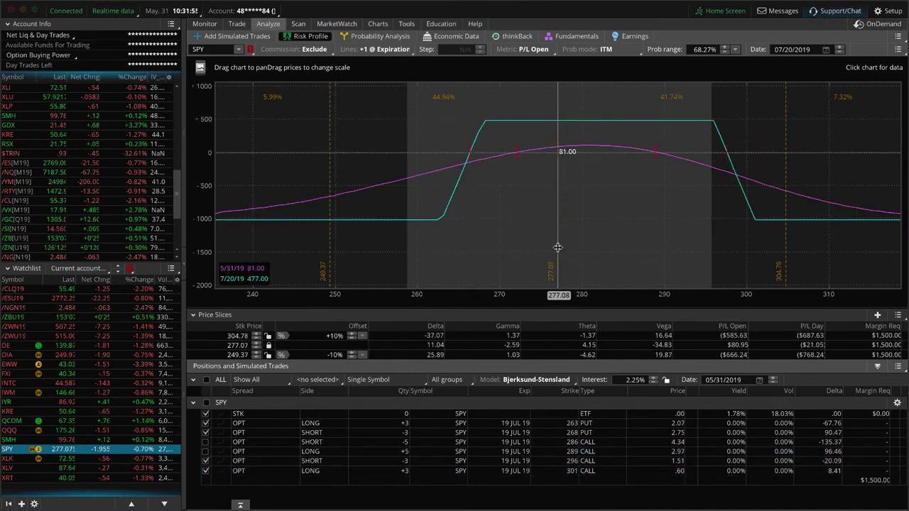
{"action": "left_click", "coordinate": [147, 468]}
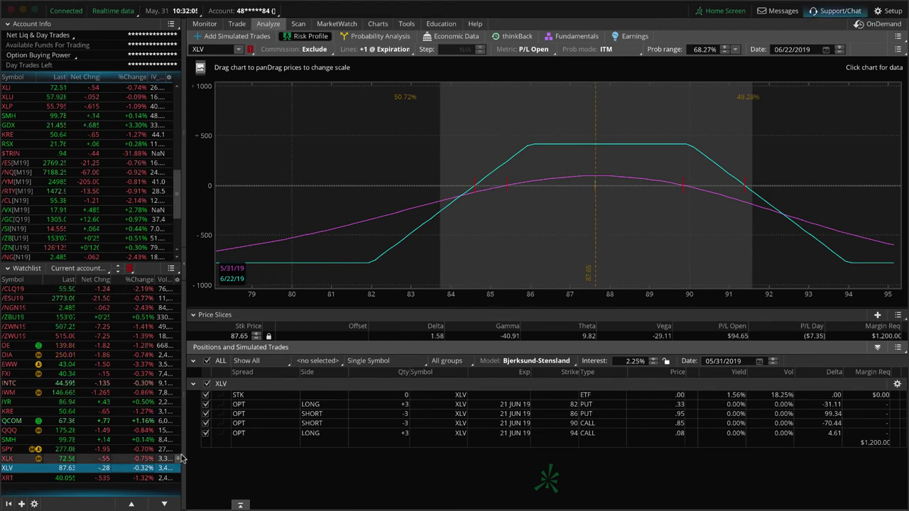
{"action": "left_click", "coordinate": [146, 480]}
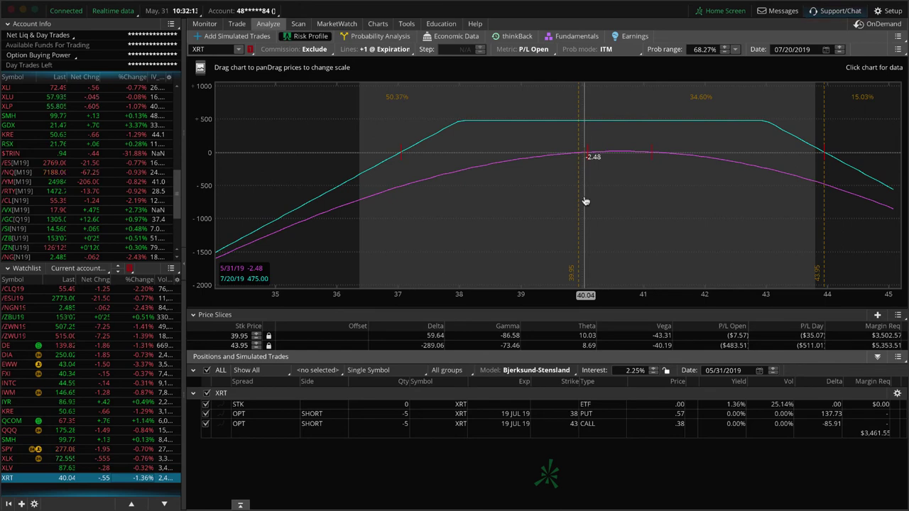
Open the Account Statement and check the /CLH19, /CLJ19, /CLK19 and /CLM19 year-to-date P/L.
{"action": "left_click", "coordinate": [207, 24]}
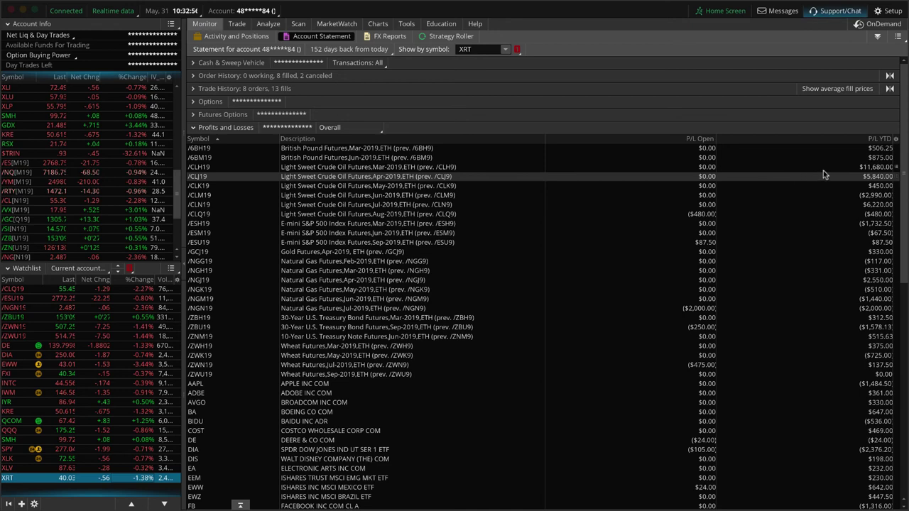
{"action": "left_click", "coordinate": [824, 169]}
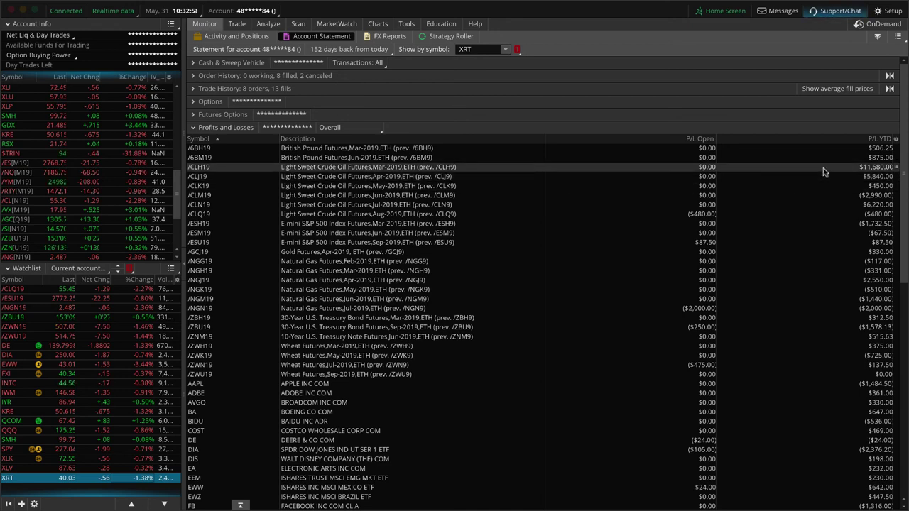
{"action": "left_click", "coordinate": [823, 176]}
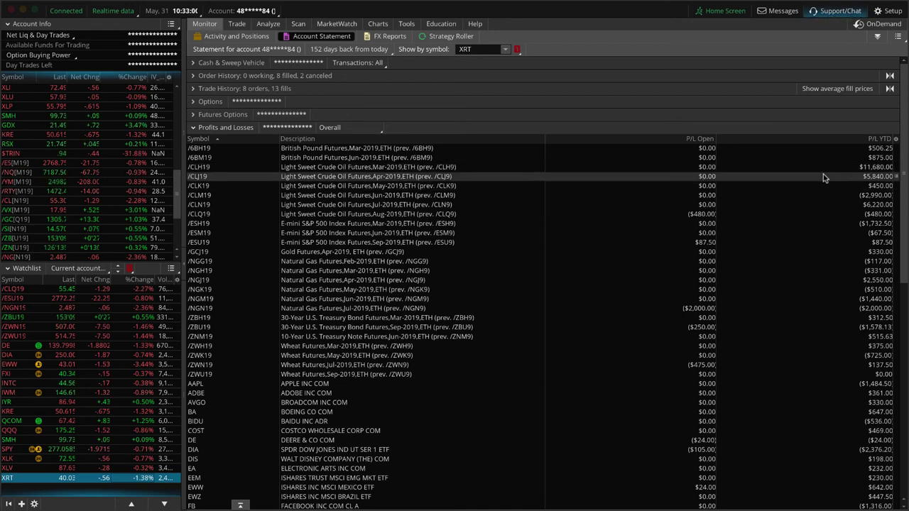
{"action": "left_click", "coordinate": [823, 185]}
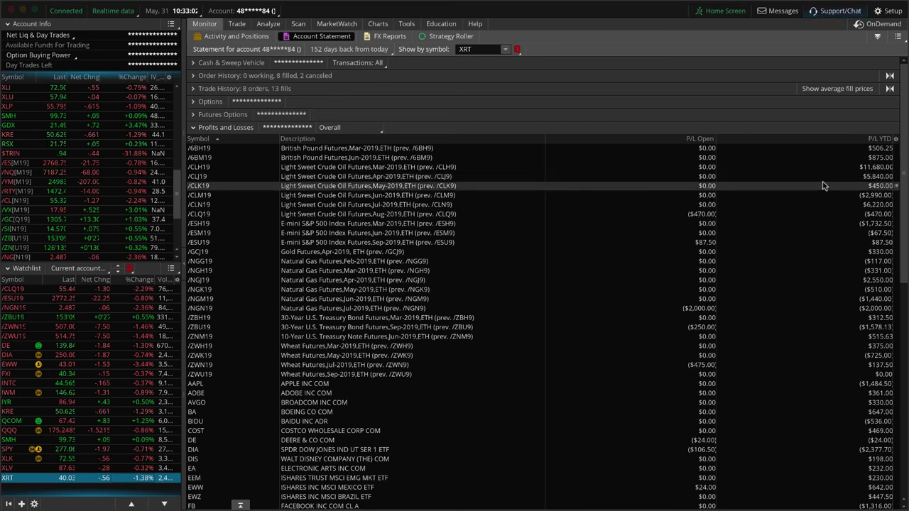
{"action": "left_click", "coordinate": [821, 195]}
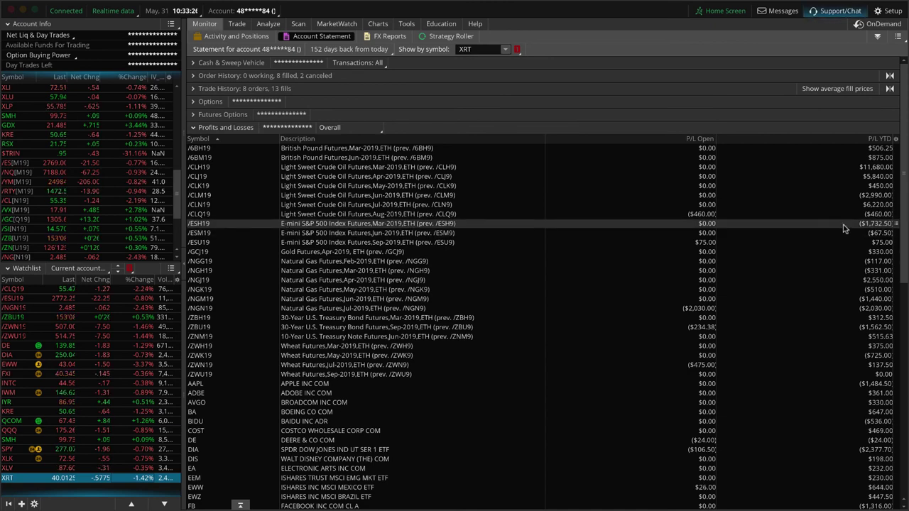
Scroll the Profits and Losses table down to the $8,706.91 overall year-to-date total.
{"action": "scroll", "coordinate": [852, 224], "scroll_direction": "down", "scroll_amount": 5}
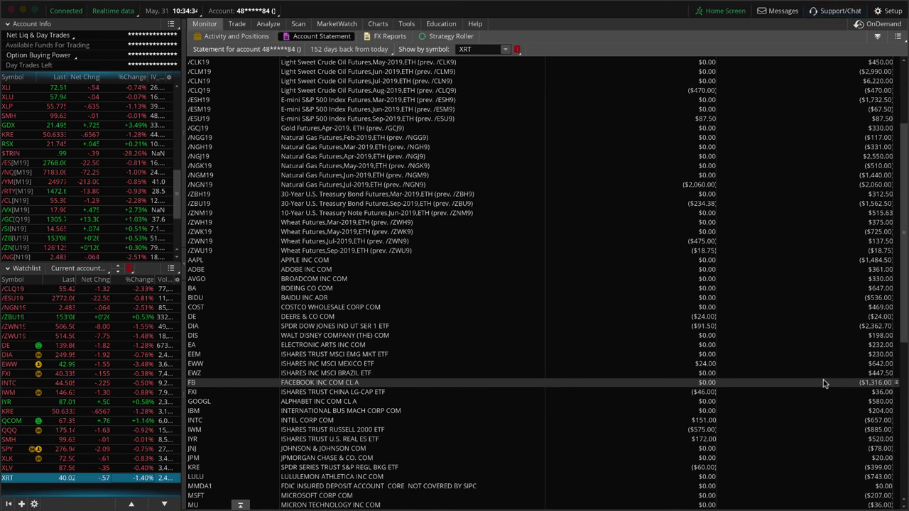
{"action": "scroll", "coordinate": [824, 383], "scroll_direction": "down", "scroll_amount": 8}
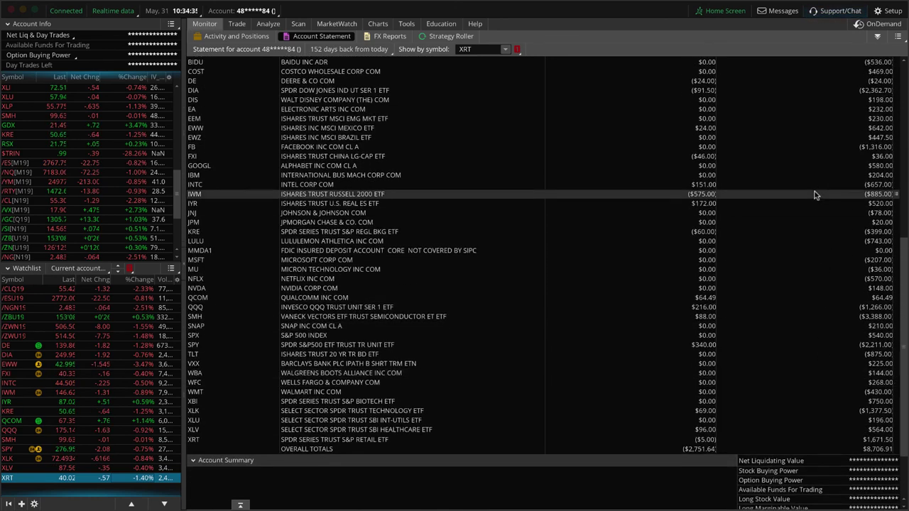